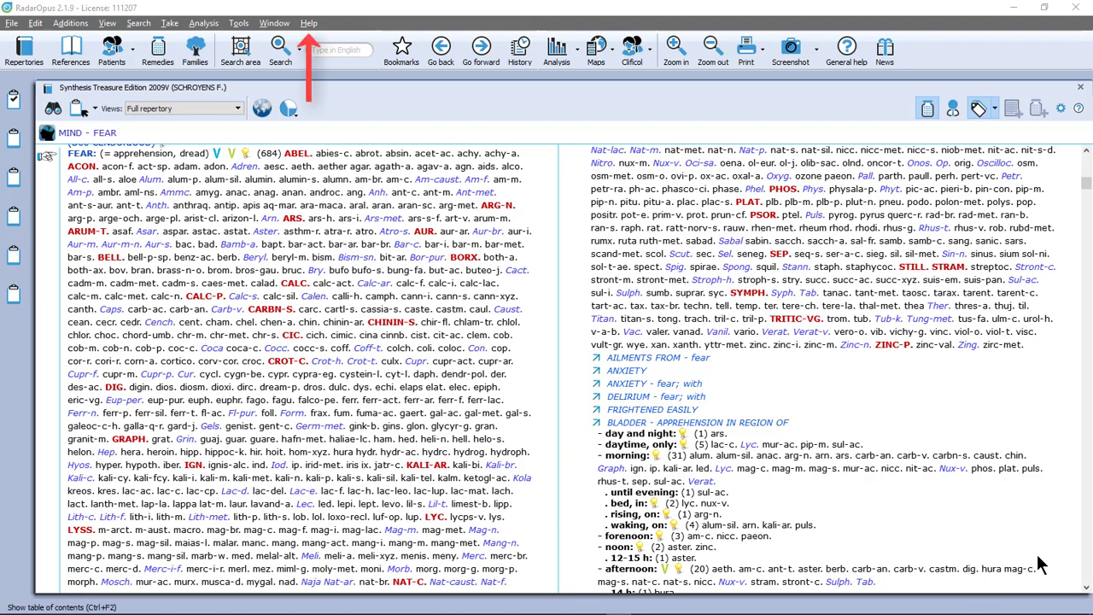
Check for new content and set the updater to show all released documents.
{"action": "left_click", "coordinate": [313, 25]}
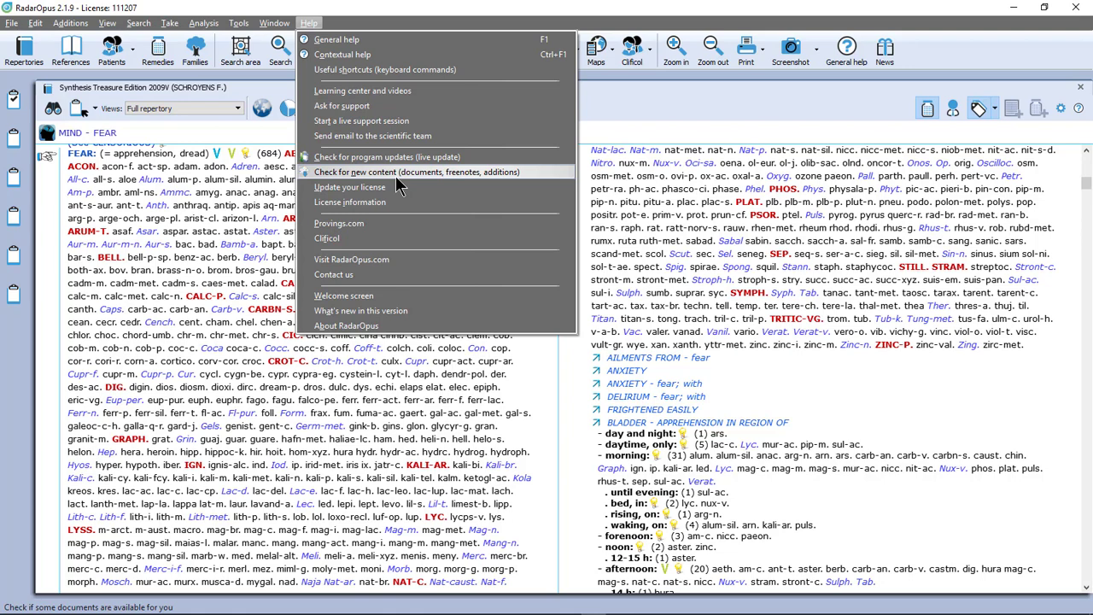
{"action": "left_click", "coordinate": [476, 175]}
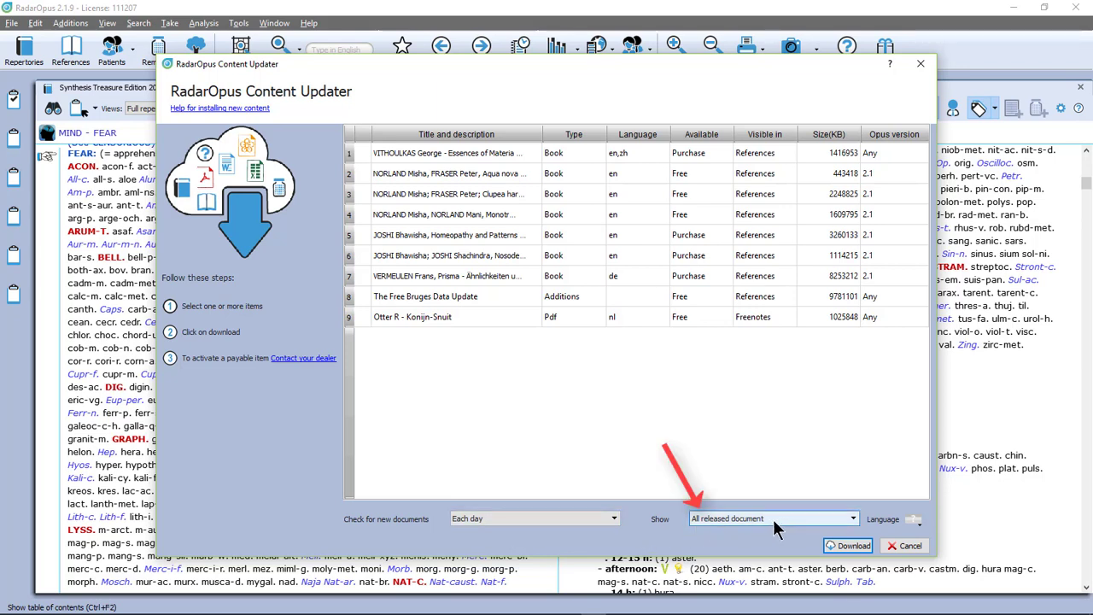
{"action": "left_click", "coordinate": [819, 520]}
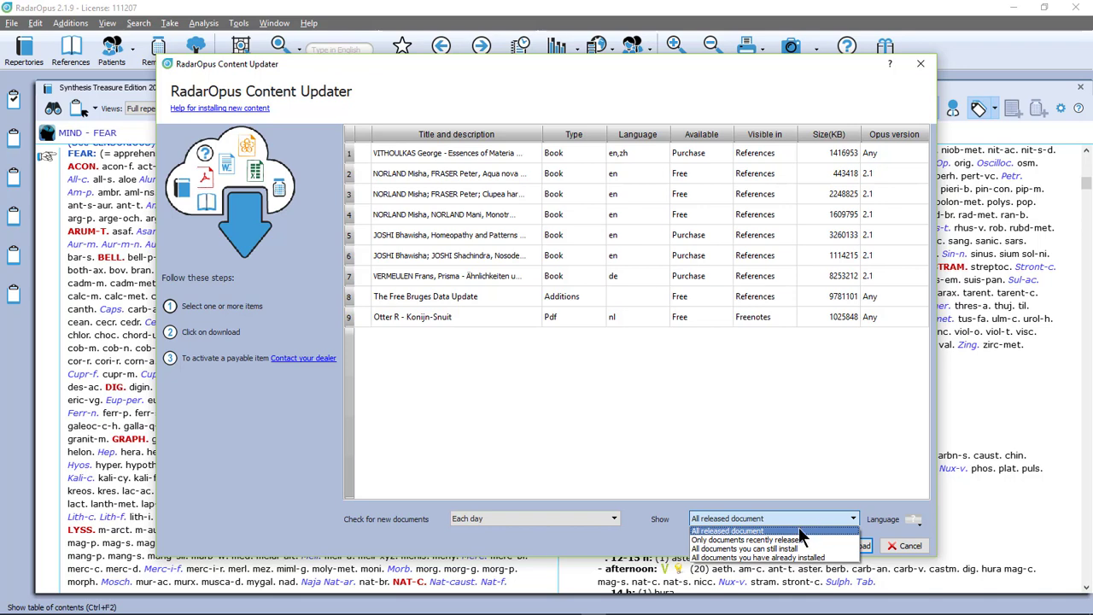
{"action": "left_click", "coordinate": [799, 531]}
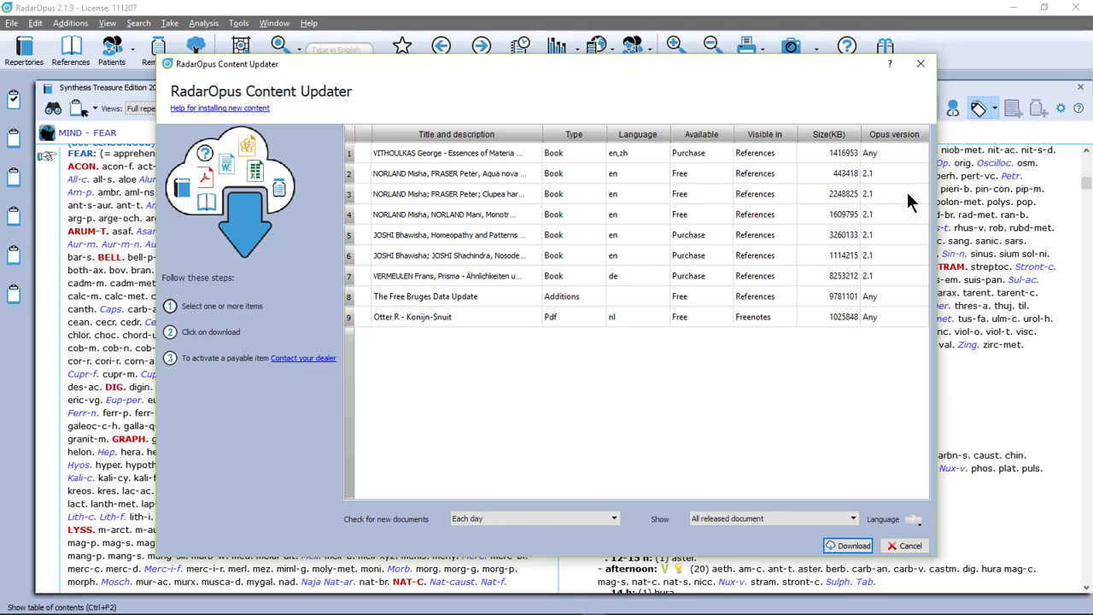
Widen the content updater window and its title column, and sort the list by title in descending order.
{"action": "left_click_drag", "start_coordinate": [931, 194], "coordinate": [1055, 195]}
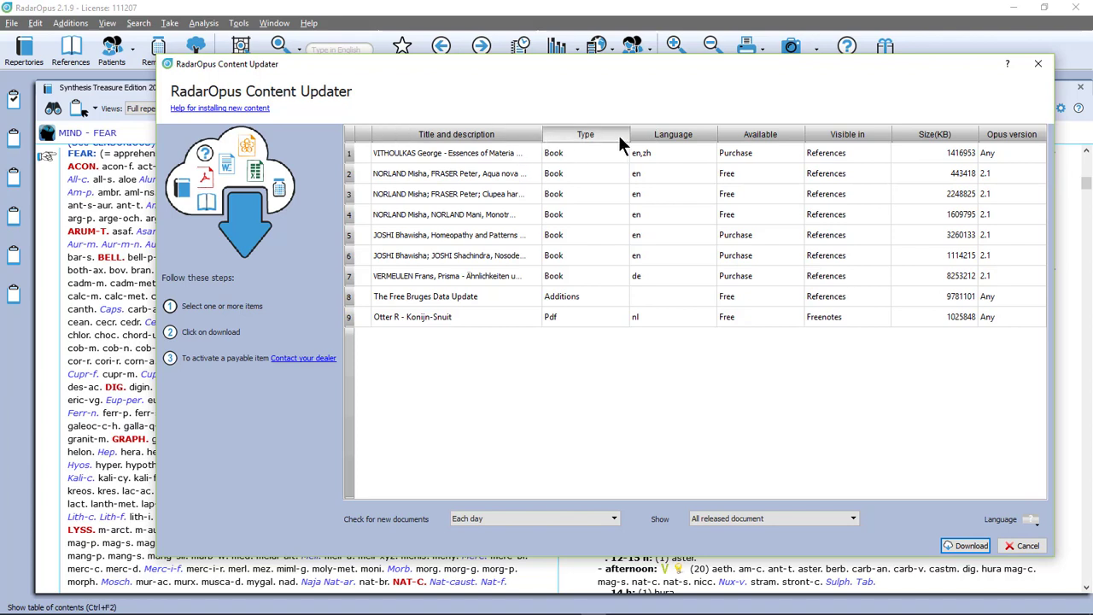
{"action": "left_click", "coordinate": [583, 135]}
{"action": "left_click_drag", "start_coordinate": [544, 134], "coordinate": [649, 134]}
{"action": "left_click", "coordinate": [555, 134]}
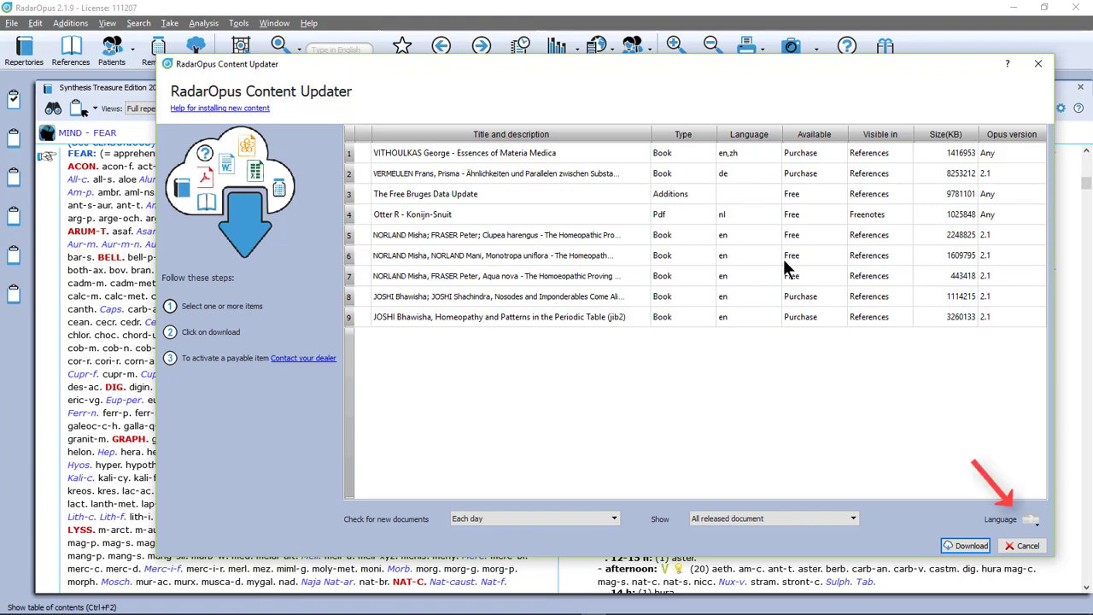
Filter the content list to German documents and set it back to all languages.
{"action": "left_click", "coordinate": [1032, 521]}
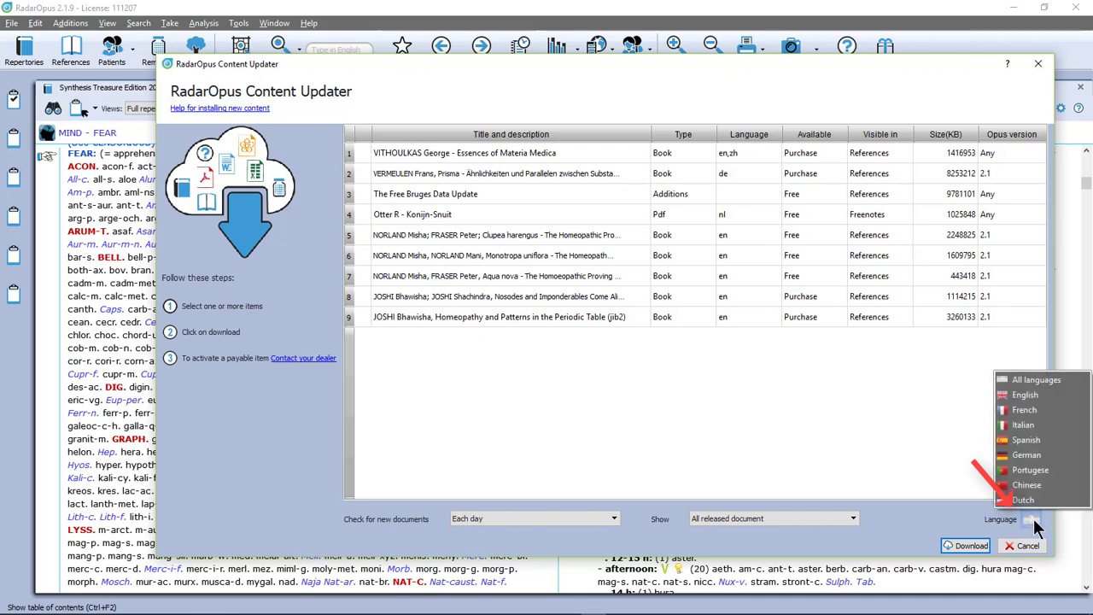
{"action": "left_click", "coordinate": [1027, 455]}
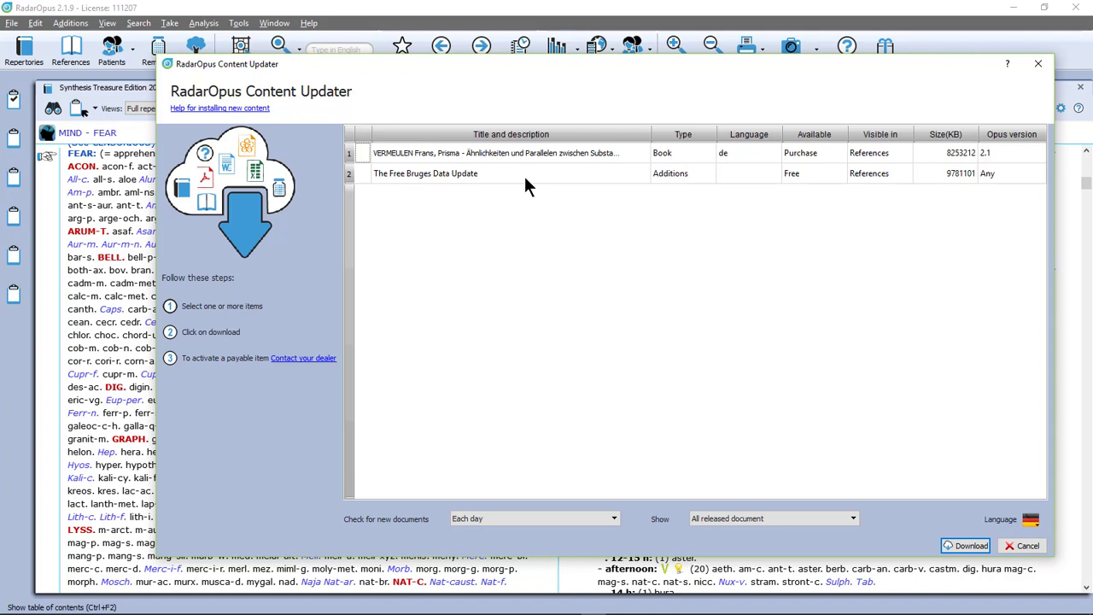
{"action": "left_click", "coordinate": [1030, 519]}
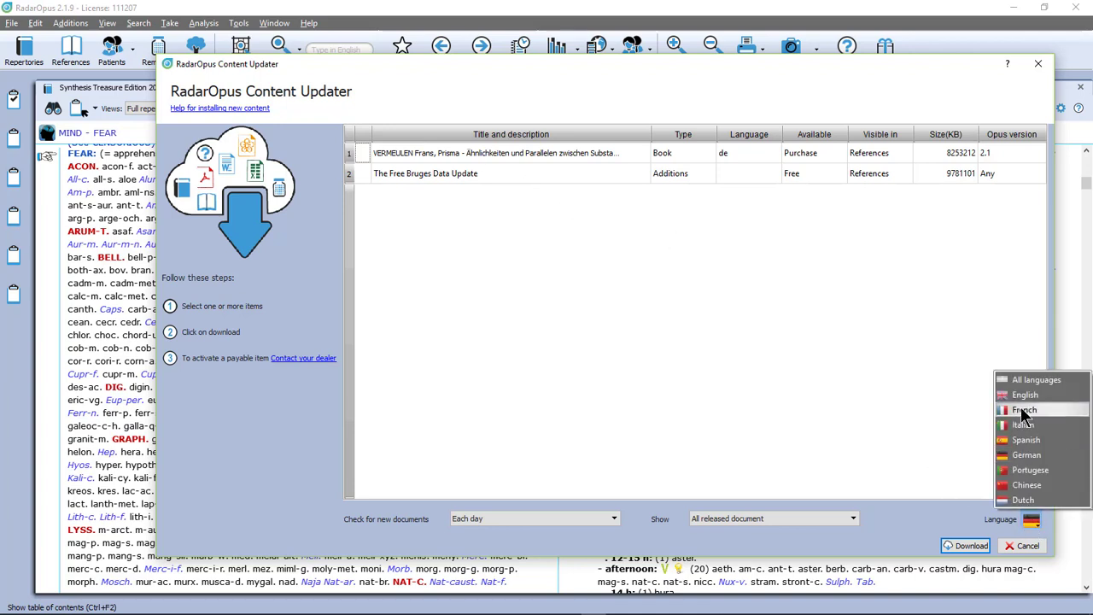
{"action": "left_click", "coordinate": [1024, 381]}
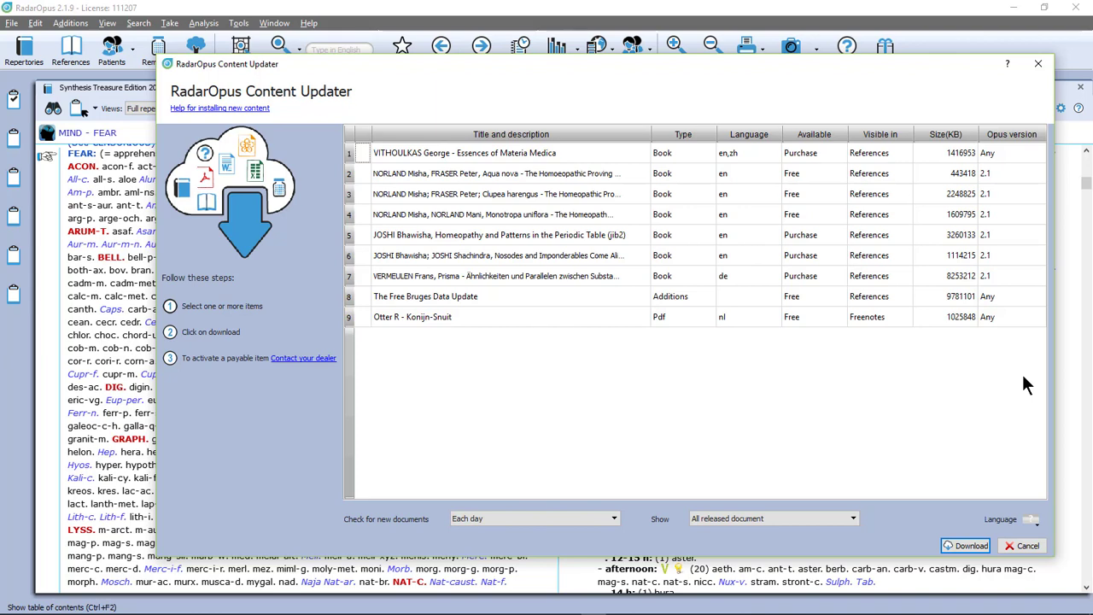
Download the free Konijn-Snuit PDF for the freenotes and close the content updater.
{"action": "left_click", "coordinate": [553, 321]}
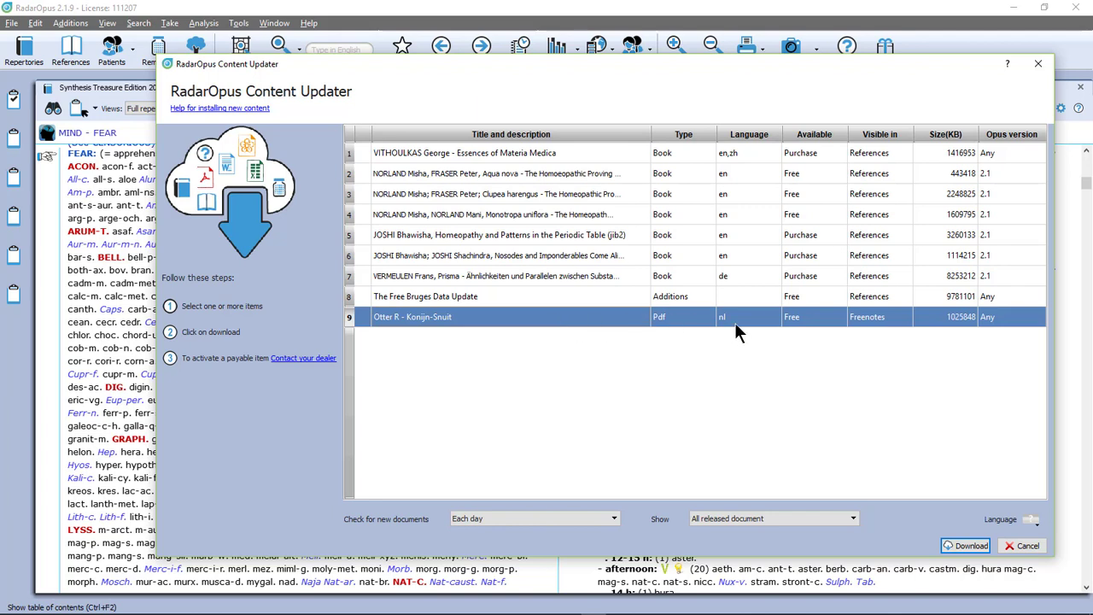
{"action": "left_click", "coordinate": [970, 547]}
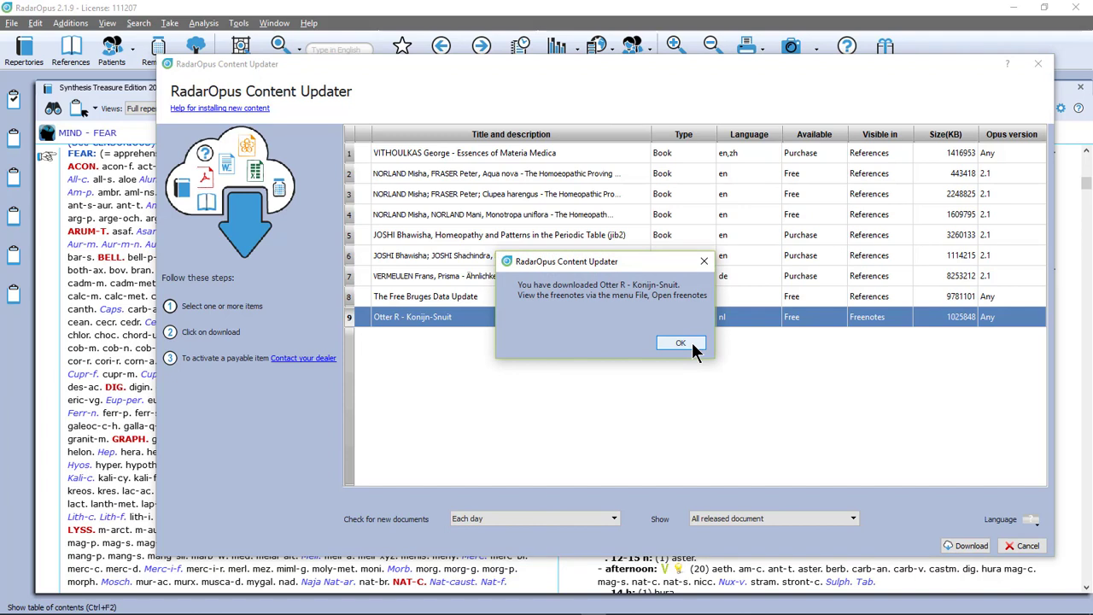
{"action": "left_click", "coordinate": [680, 344]}
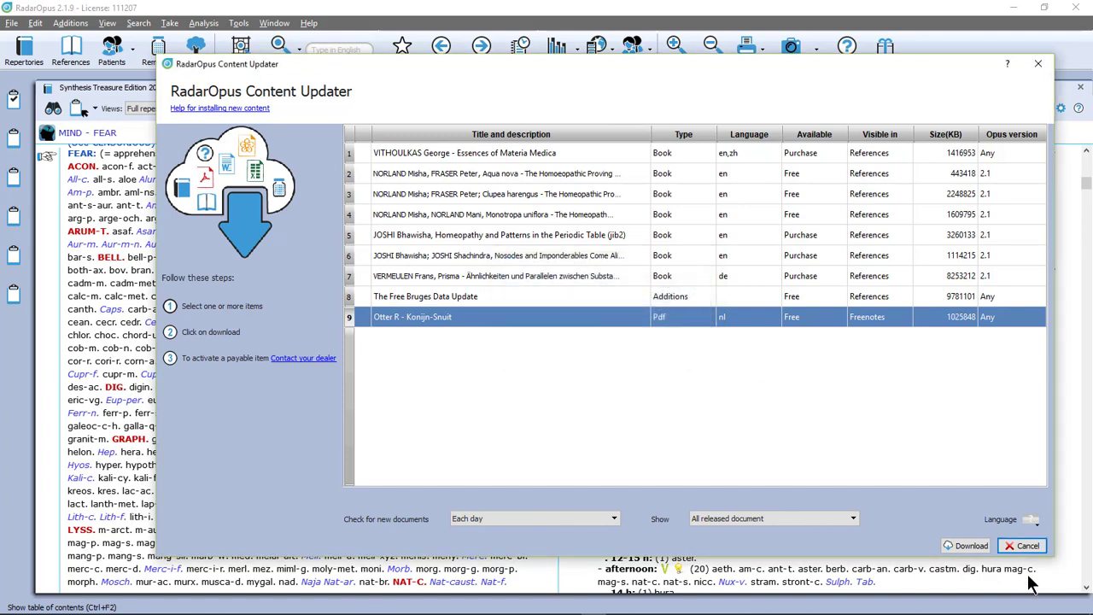
{"action": "left_click", "coordinate": [1025, 548]}
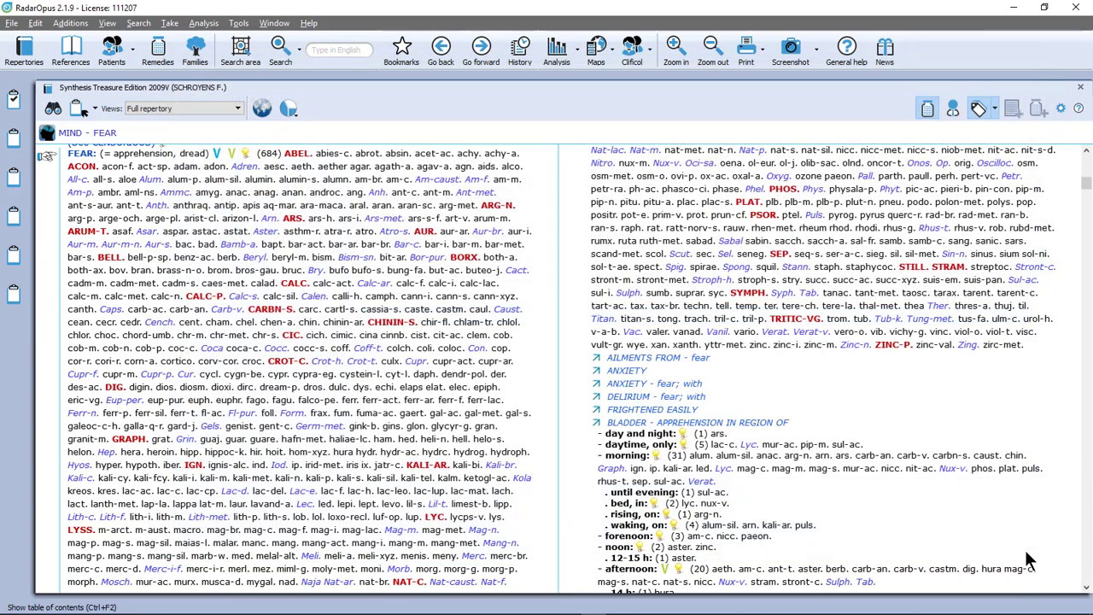
Check for new content again and widen the updater window and its title column to read the full titles.
{"action": "left_click", "coordinate": [12, 24]}
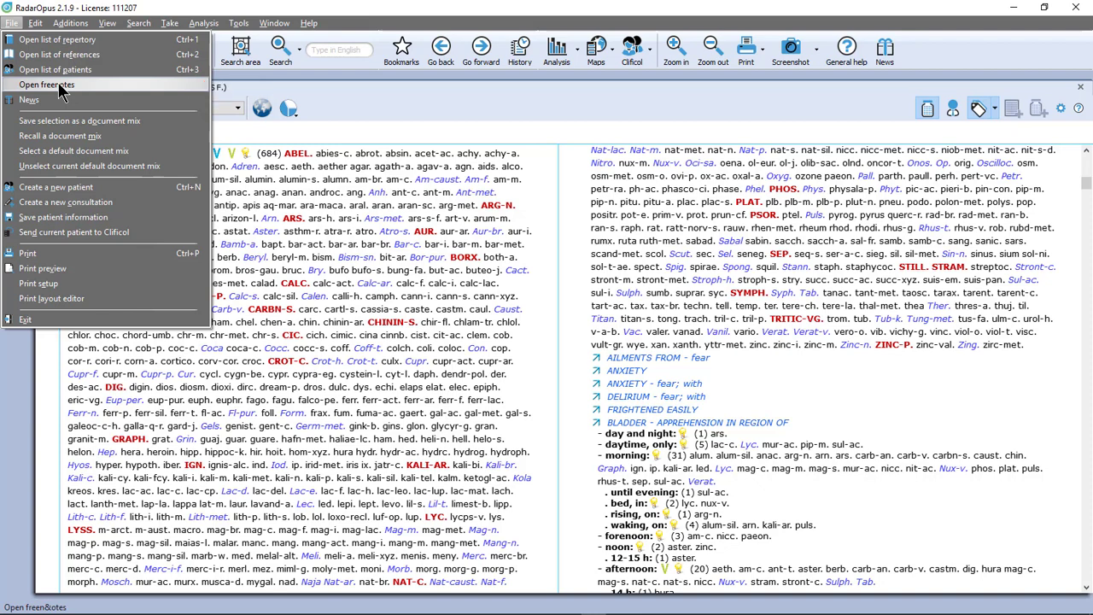
{"action": "mouse_move", "coordinate": [308, 23]}
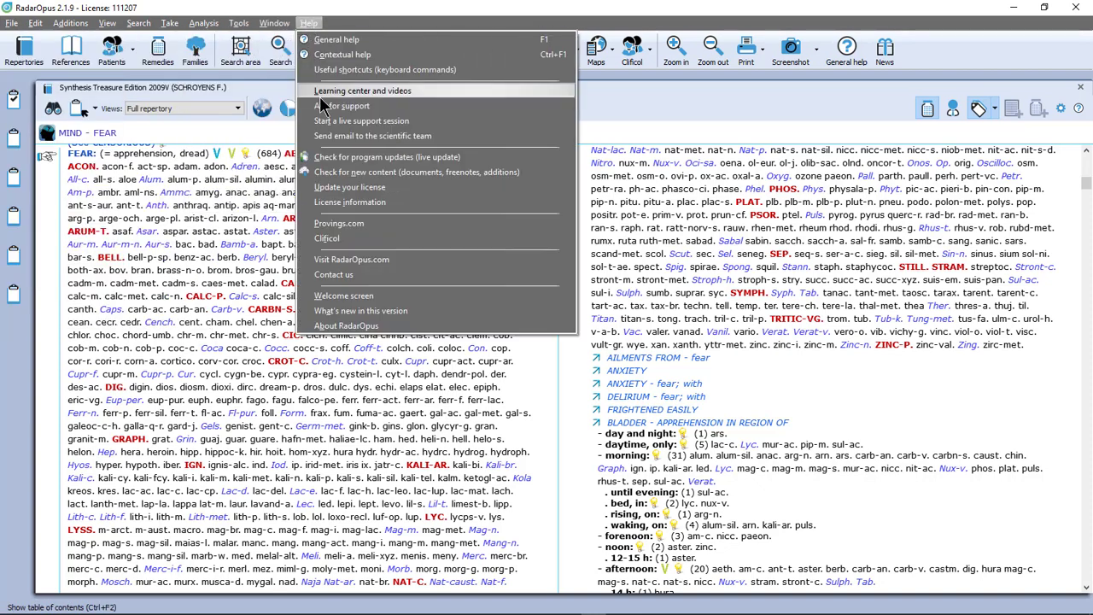
{"action": "left_click", "coordinate": [345, 171]}
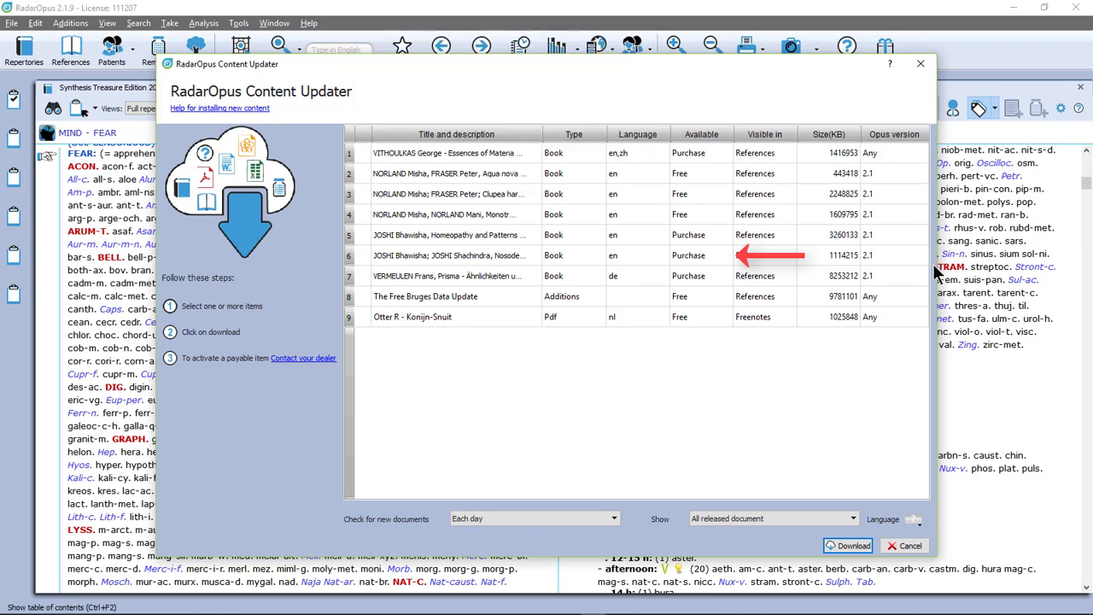
{"action": "left_click_drag", "start_coordinate": [933, 265], "coordinate": [1080, 266]}
{"action": "left_click_drag", "start_coordinate": [543, 135], "coordinate": [665, 138]}
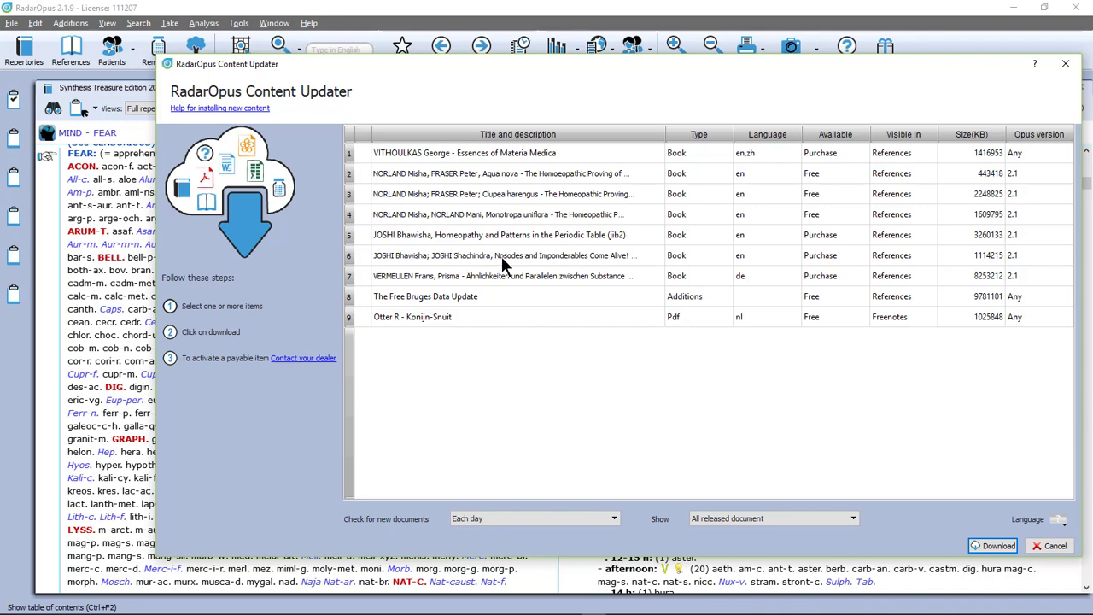
Download the purchasable book "Nosodes and Imponderables Come Alive!" and install it into the database.
{"action": "left_click", "coordinate": [561, 263]}
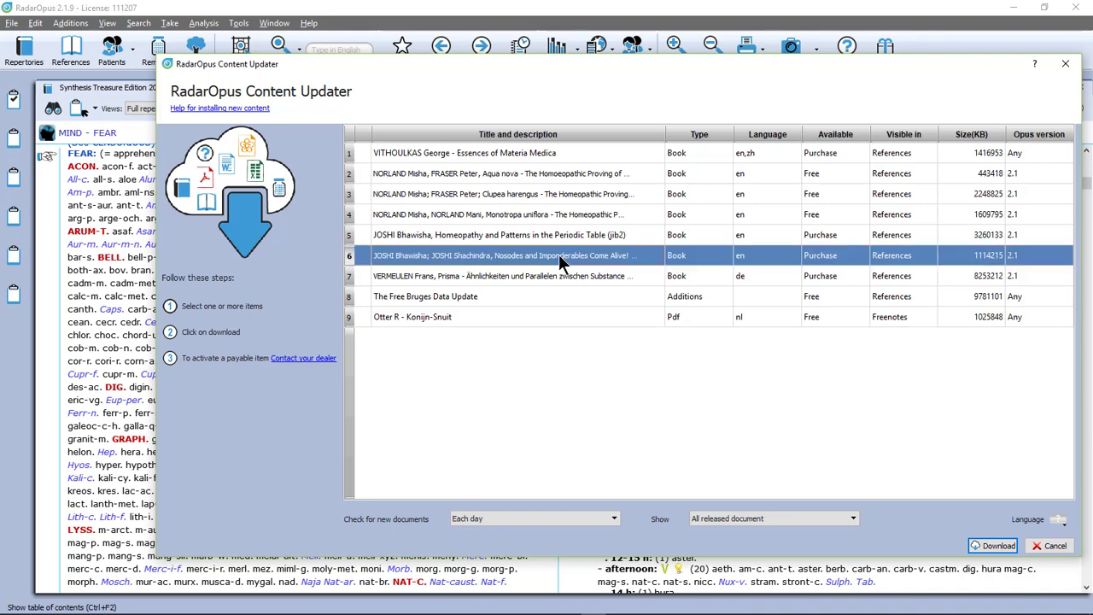
{"action": "left_click", "coordinate": [984, 545]}
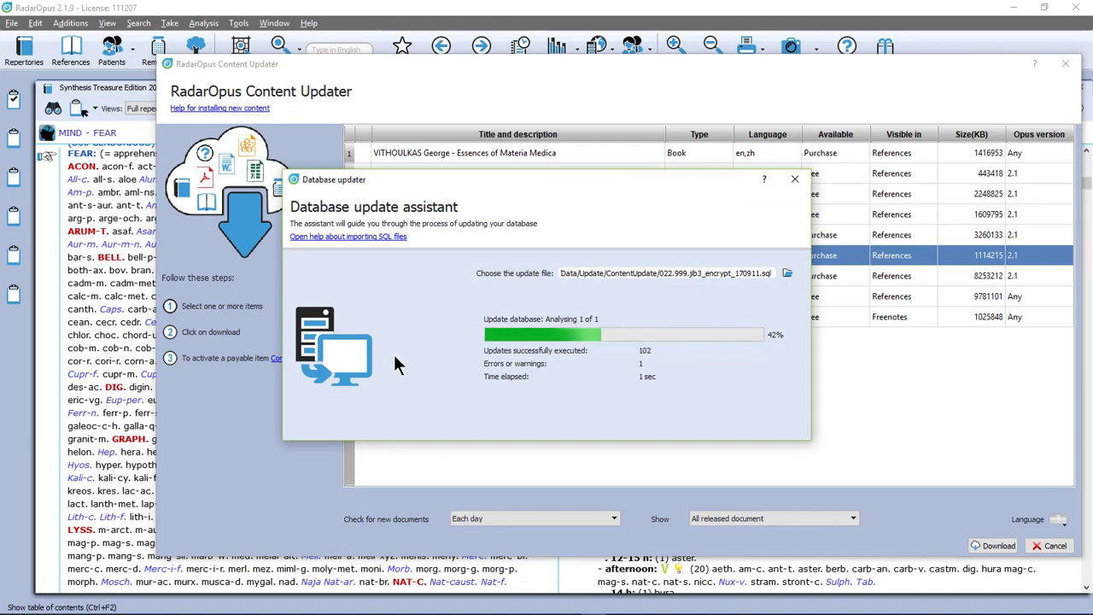
{"action": "left_click_drag", "start_coordinate": [367, 174], "coordinate": [576, 156]}
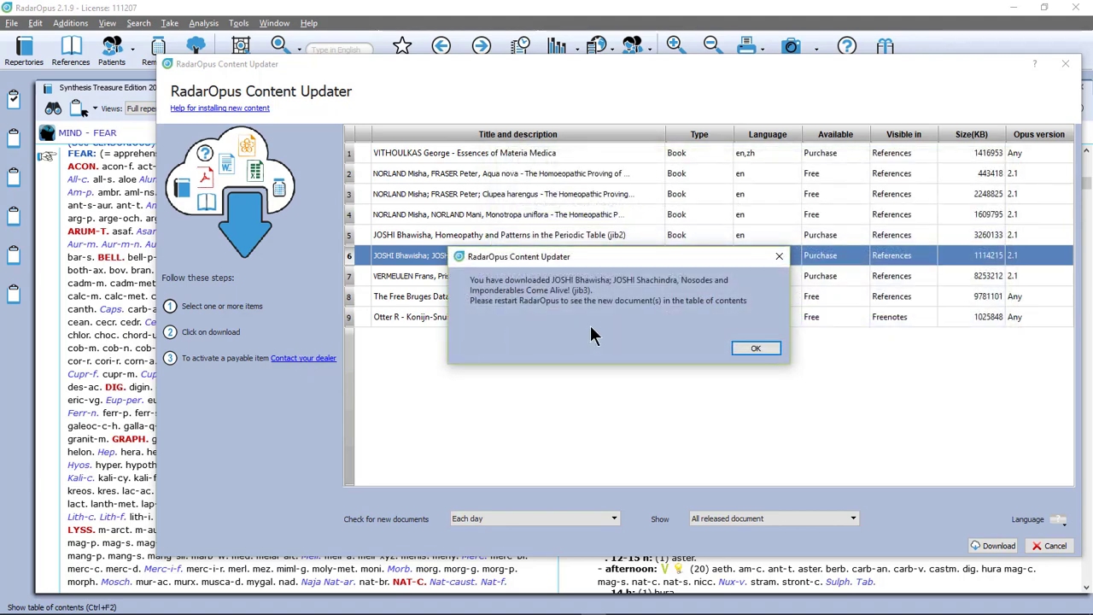
{"action": "left_click", "coordinate": [756, 348]}
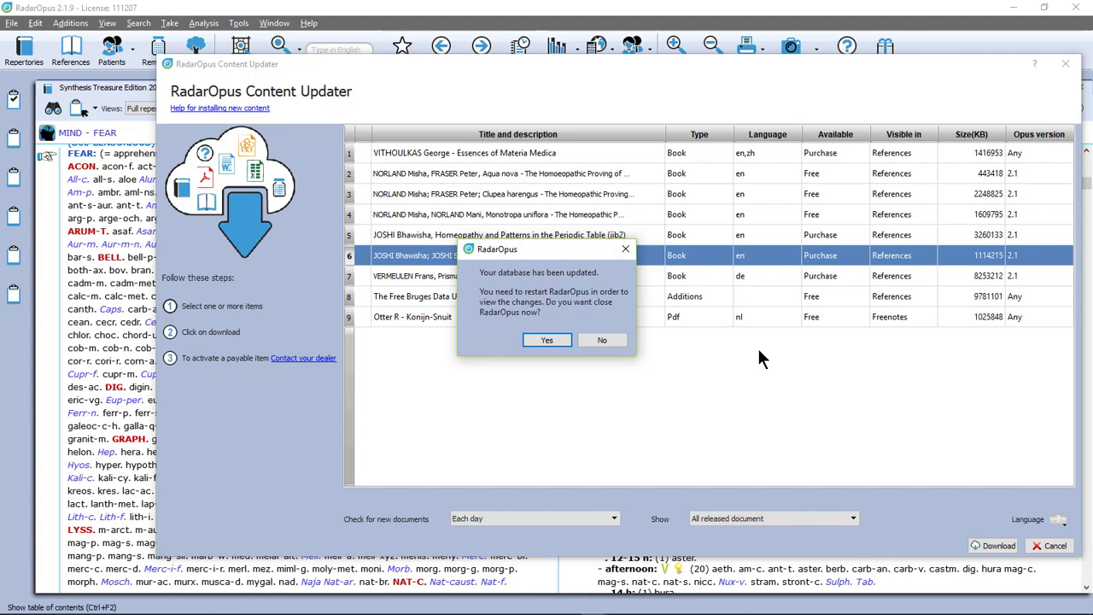
Restart the program to apply the database update and close the Welcome page, declining to see it at the next start.
{"action": "left_click", "coordinate": [553, 339]}
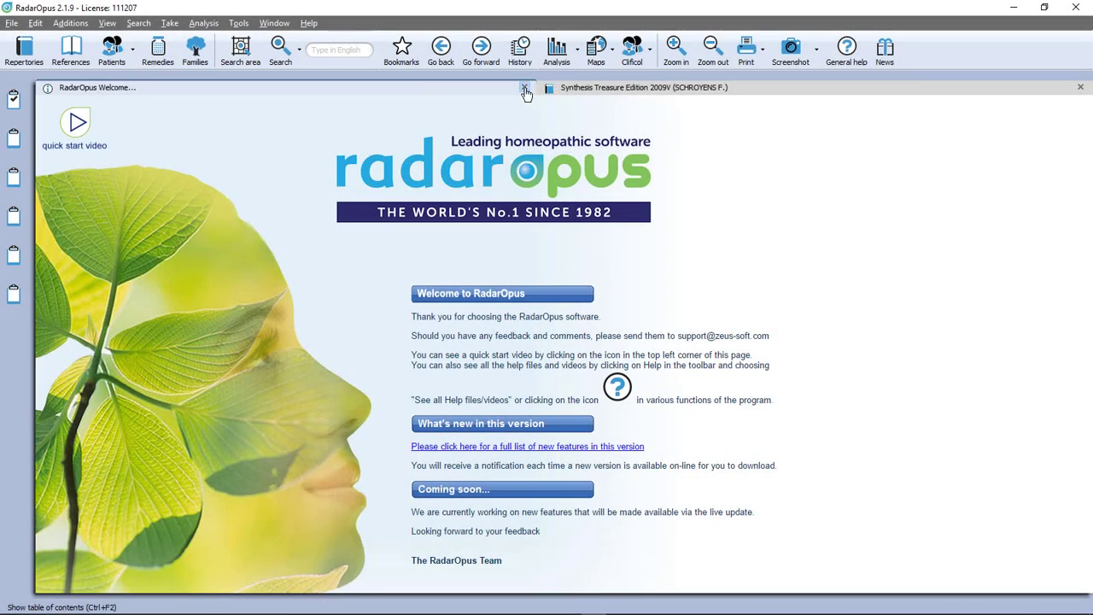
{"action": "left_click", "coordinate": [525, 89]}
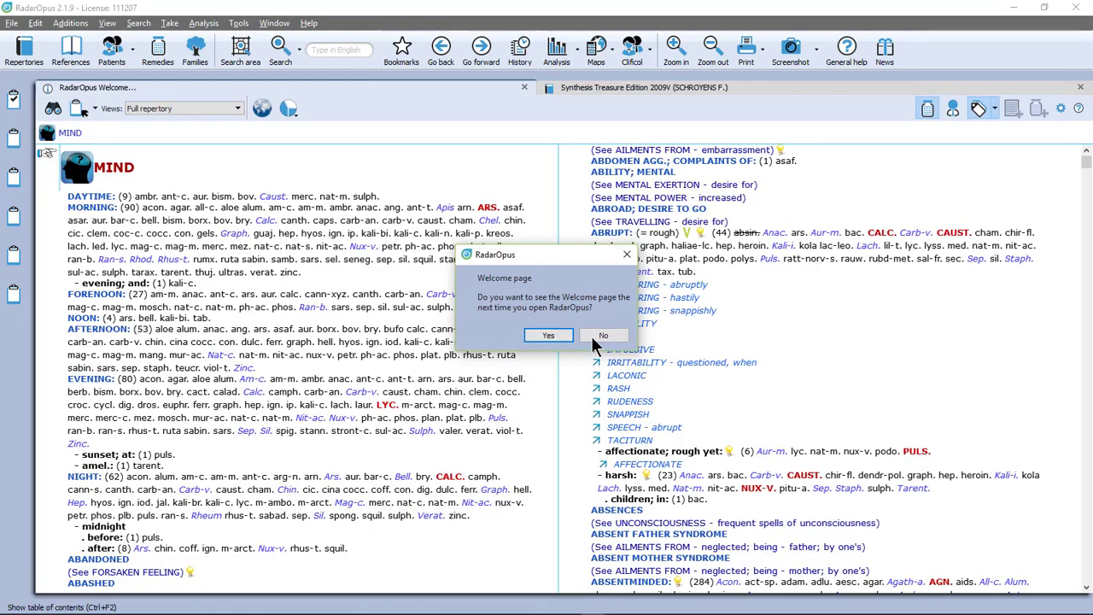
{"action": "left_click", "coordinate": [602, 336]}
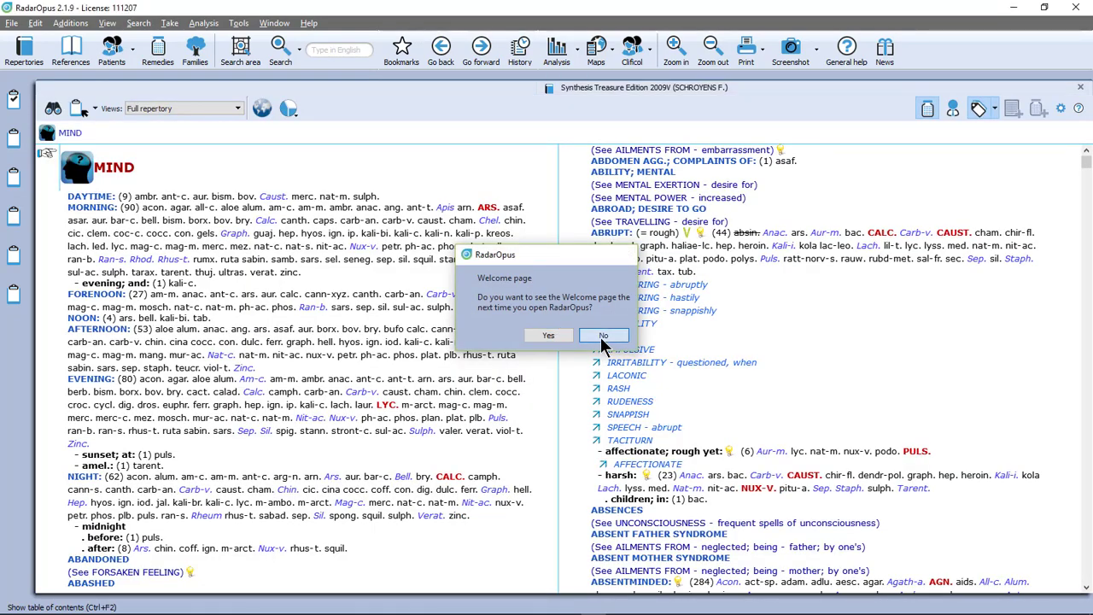
Search the references for "joshi" and open the book "Nosodes and Imponderables come alive!".
{"action": "left_click", "coordinate": [81, 61]}
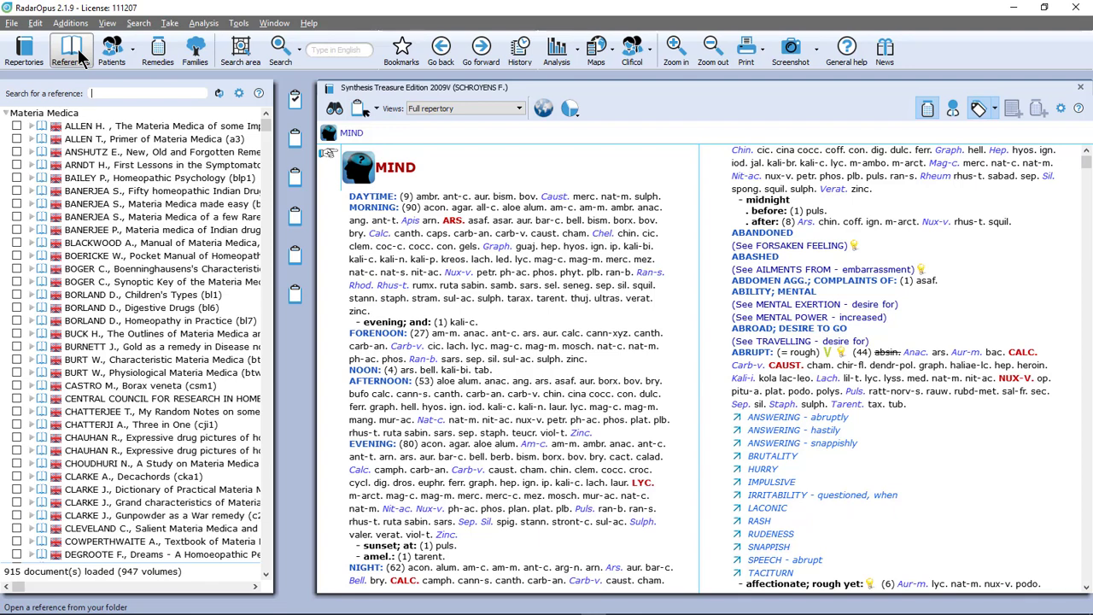
{"action": "type", "text": "joshi"}
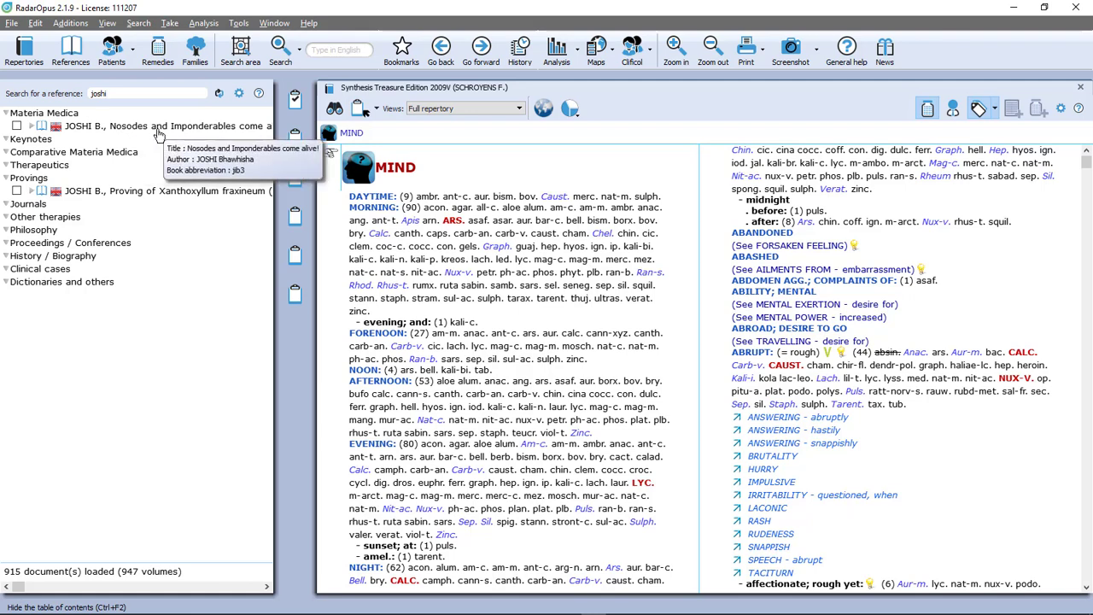
{"action": "double_click", "coordinate": [158, 134]}
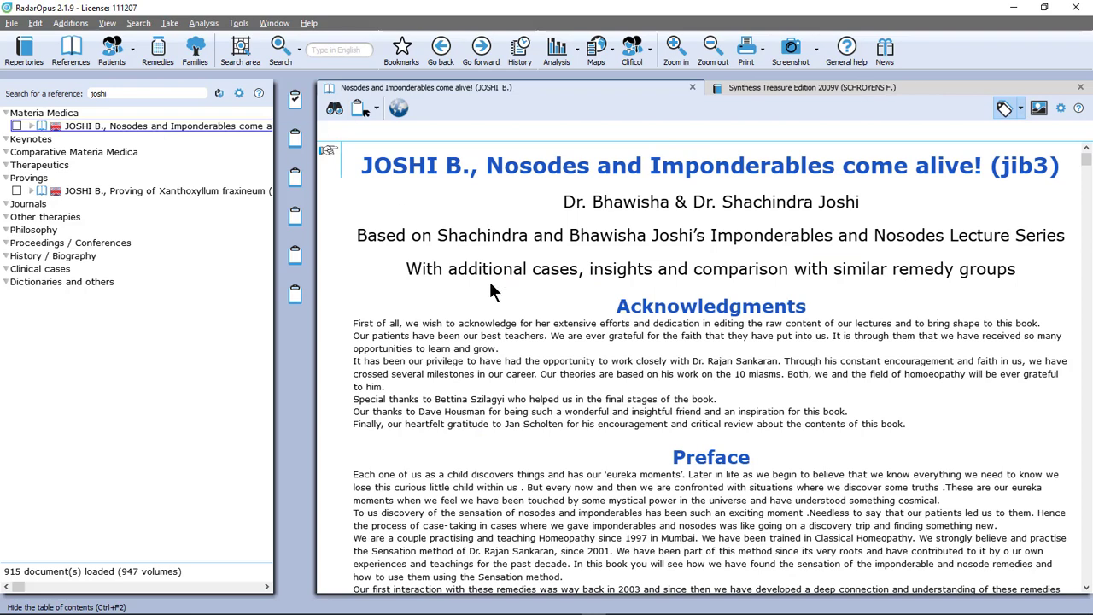
Go to Chapter 4, "Different Nosode Pictures according to the Joshis", in the opened book.
{"action": "left_click", "coordinate": [335, 109]}
{"action": "double_click", "coordinate": [462, 249]}
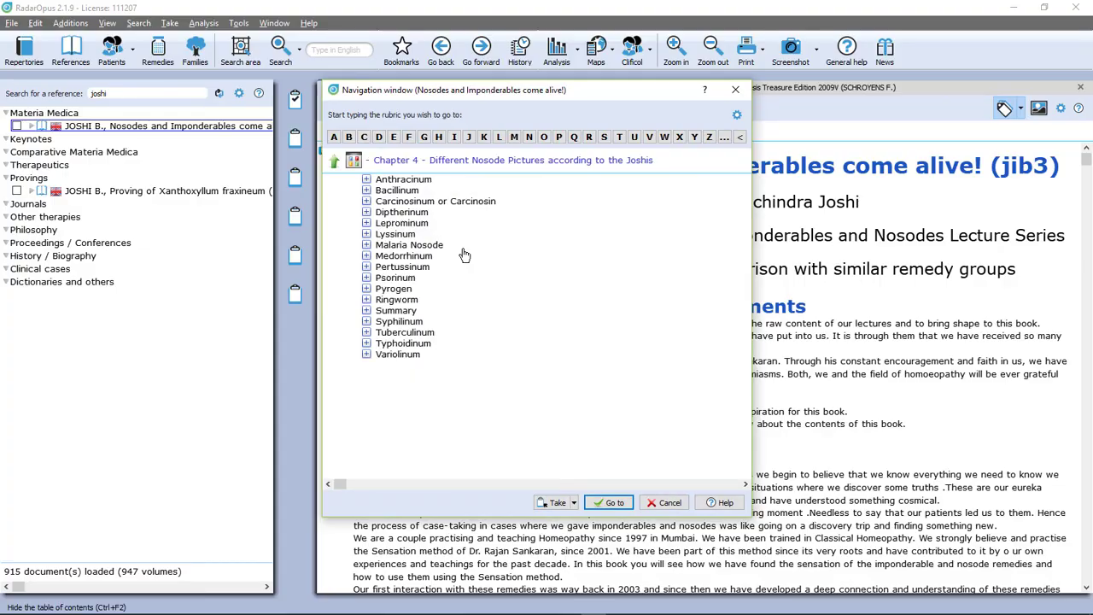
{"action": "left_click", "coordinate": [612, 502]}
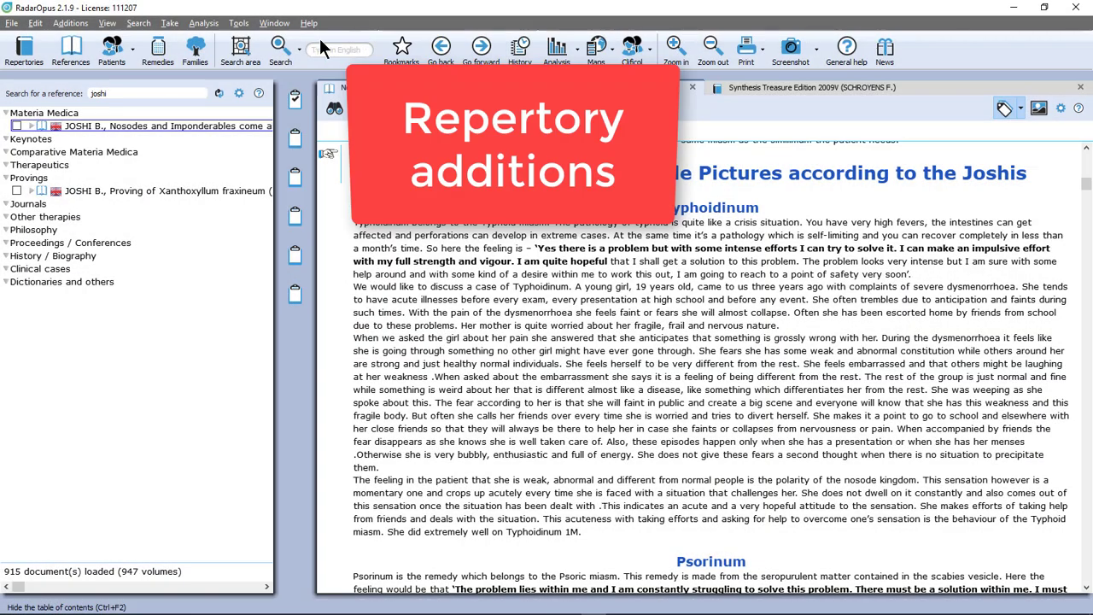
Check for new content again and select The Free Bruges Data Update additions.
{"action": "left_click", "coordinate": [309, 23]}
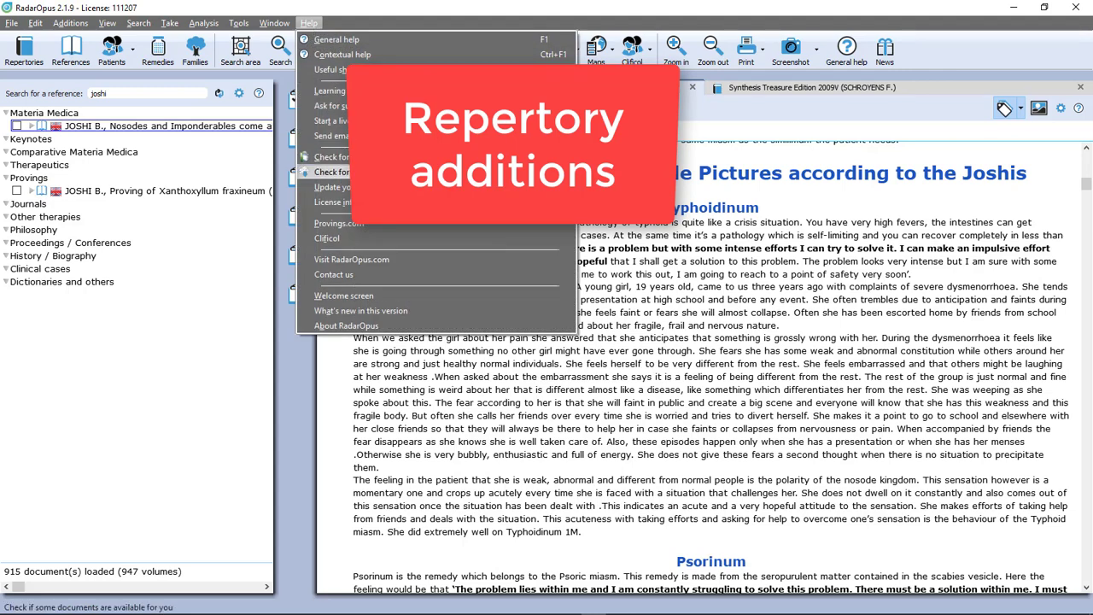
{"action": "left_click", "coordinate": [361, 170]}
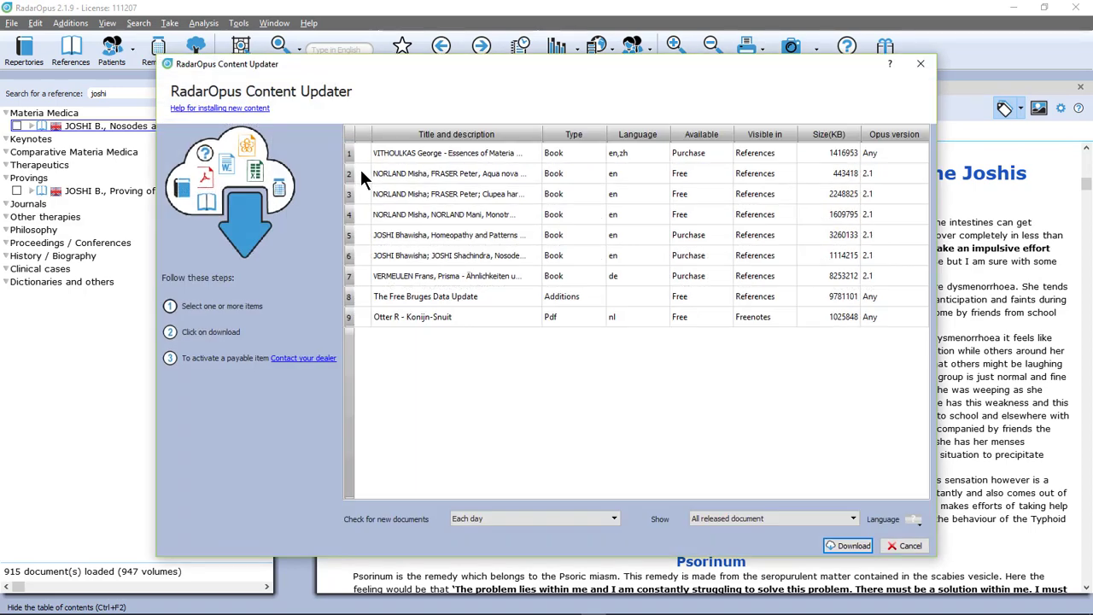
{"action": "left_click", "coordinate": [437, 295]}
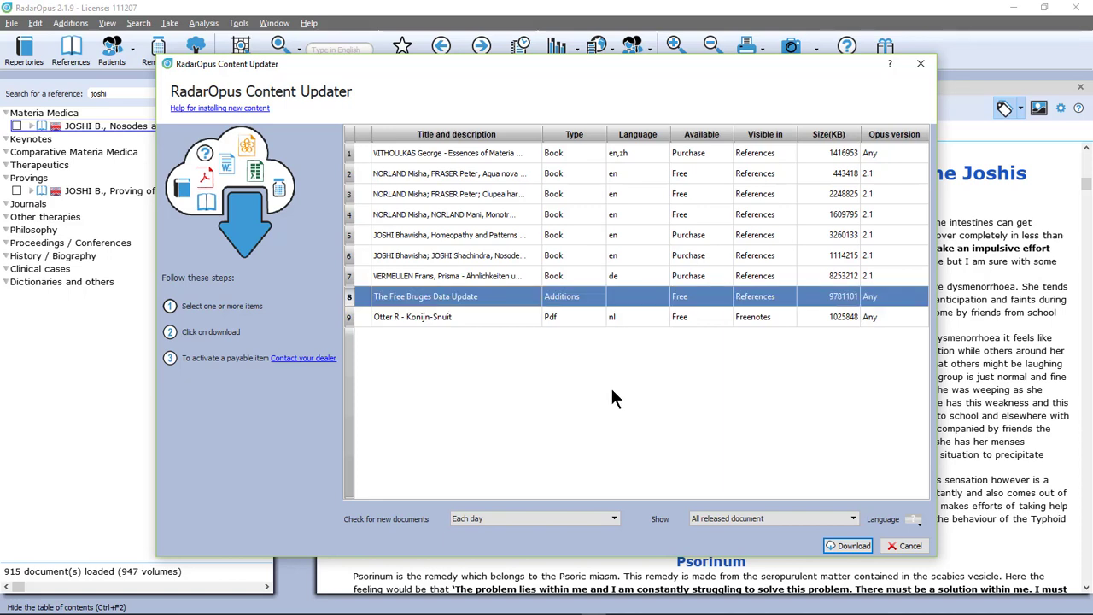
Set the content updater to show all documents you have already installed.
{"action": "left_click", "coordinate": [763, 521]}
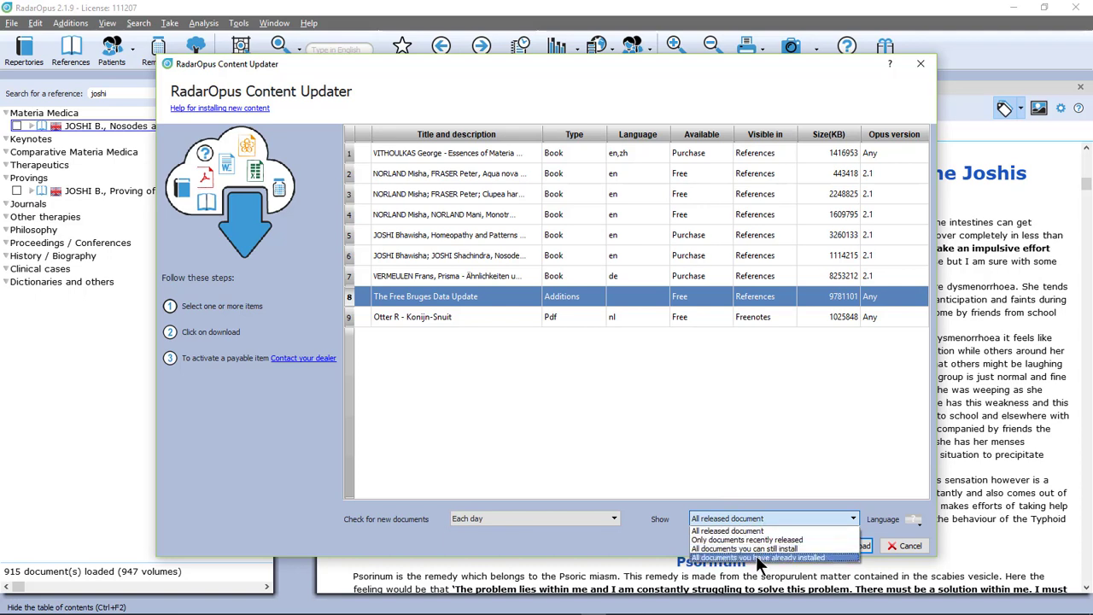
{"action": "left_click", "coordinate": [755, 556]}
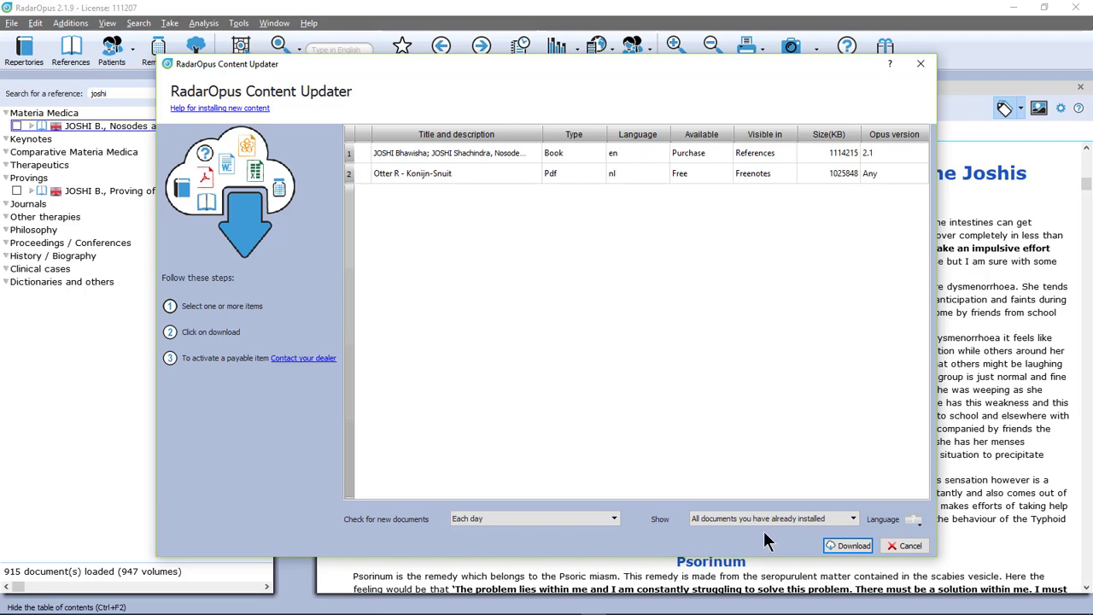
List all documents that can still be installed and download The Free Bruges Data Update additions.
{"action": "left_click", "coordinate": [771, 520]}
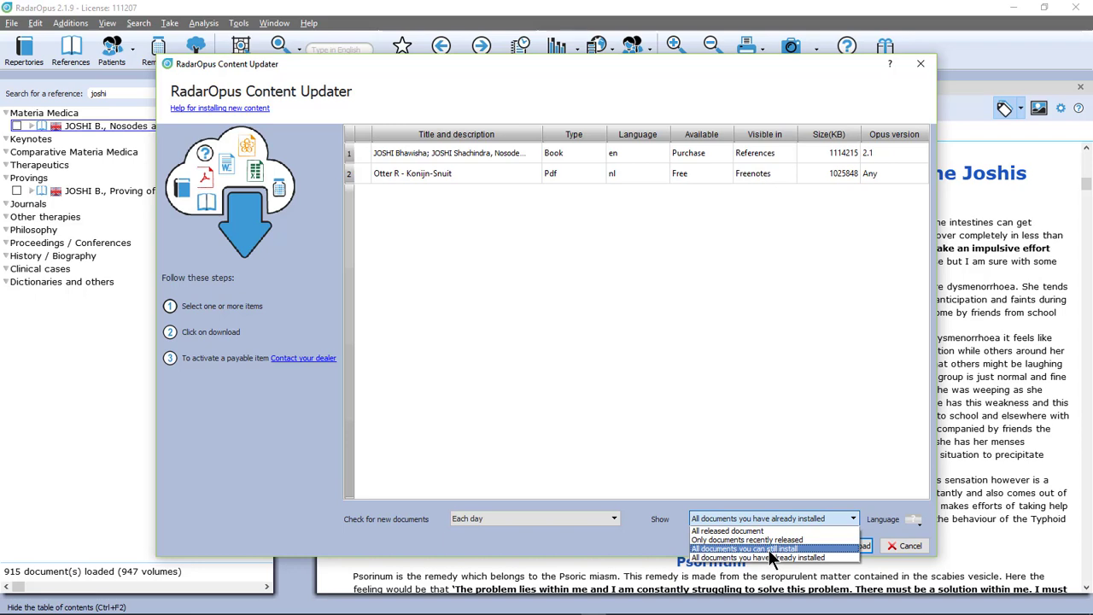
{"action": "left_click", "coordinate": [769, 549]}
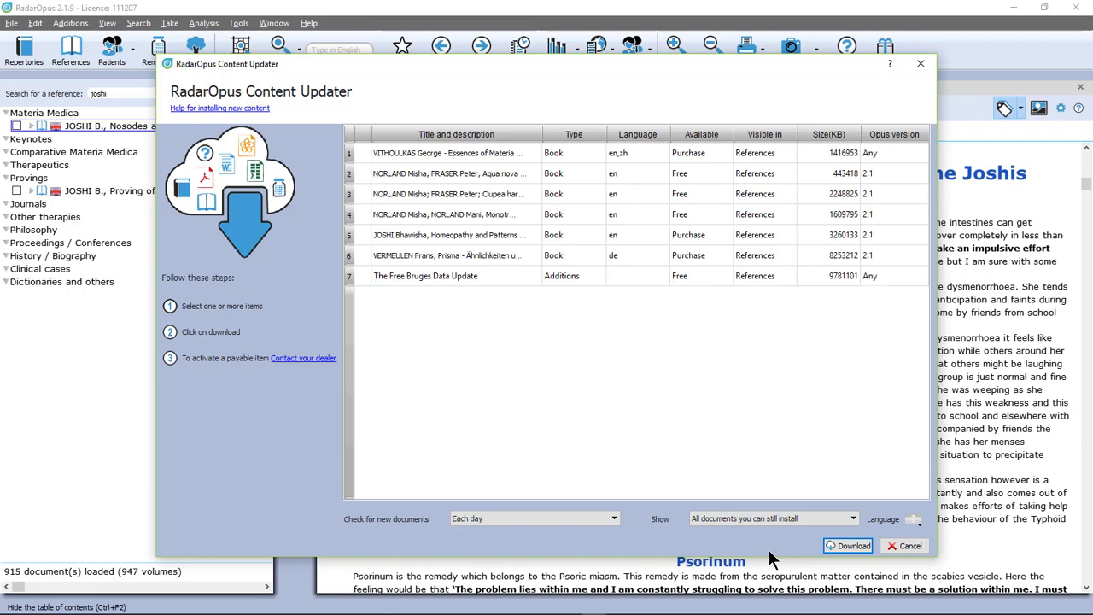
{"action": "left_click", "coordinate": [564, 276]}
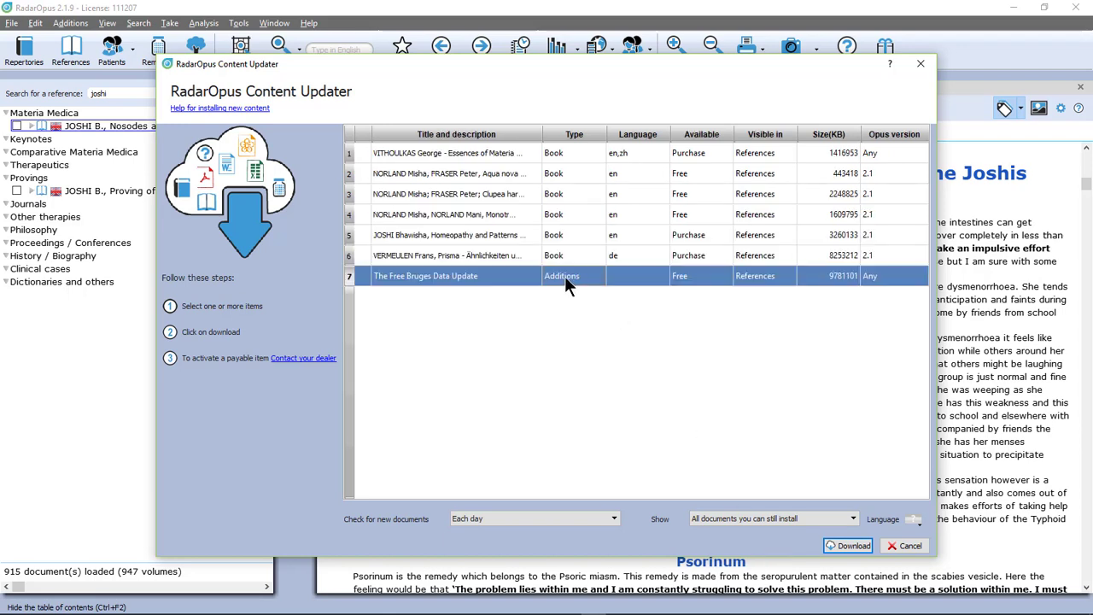
{"action": "left_click", "coordinate": [840, 549]}
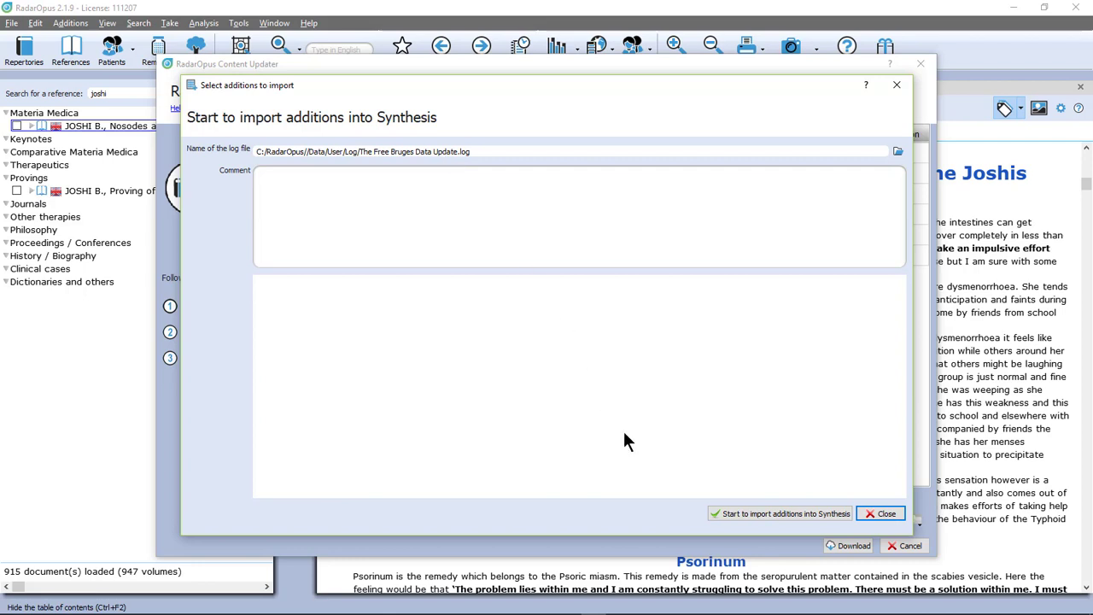
Import the downloaded additions into Synthesis immediately and select the FACE - COLDNESS - Cheeks entry in the import log.
{"action": "left_click", "coordinate": [745, 516]}
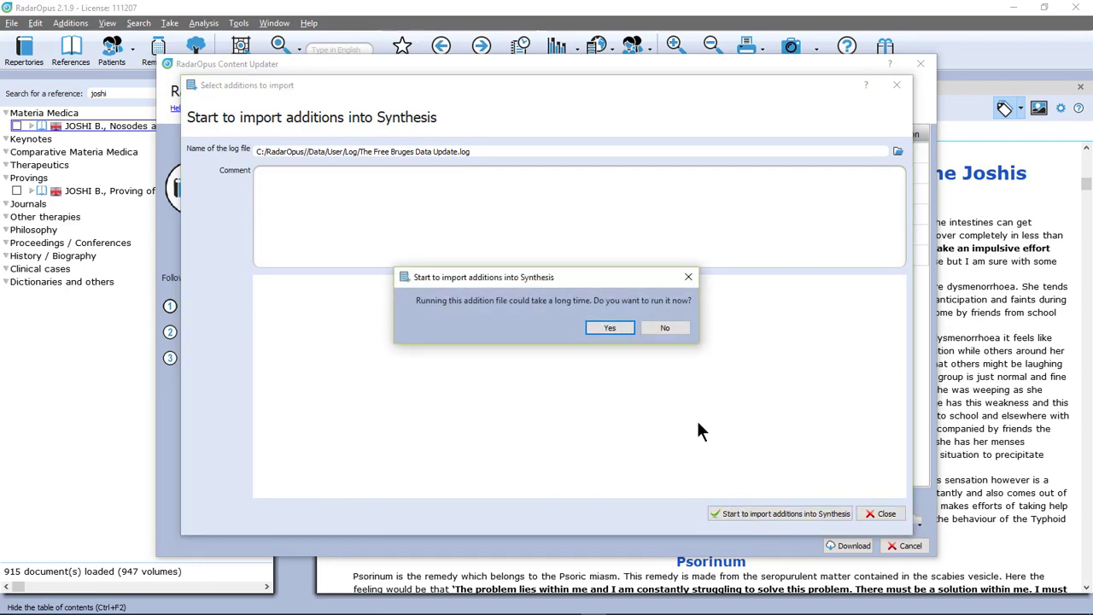
{"action": "left_click", "coordinate": [610, 328]}
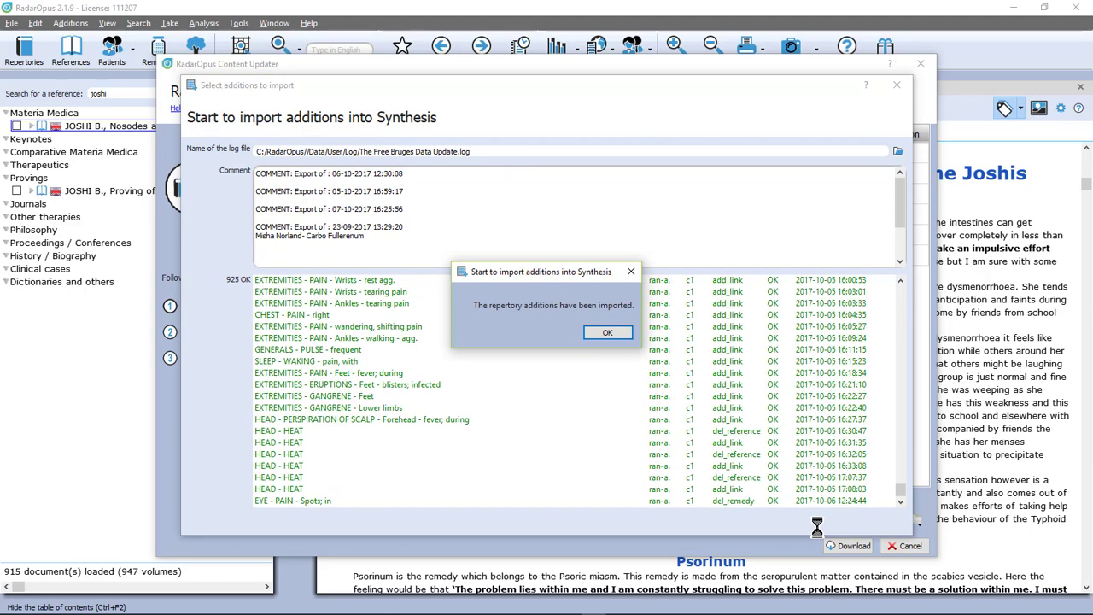
{"action": "left_click", "coordinate": [607, 335]}
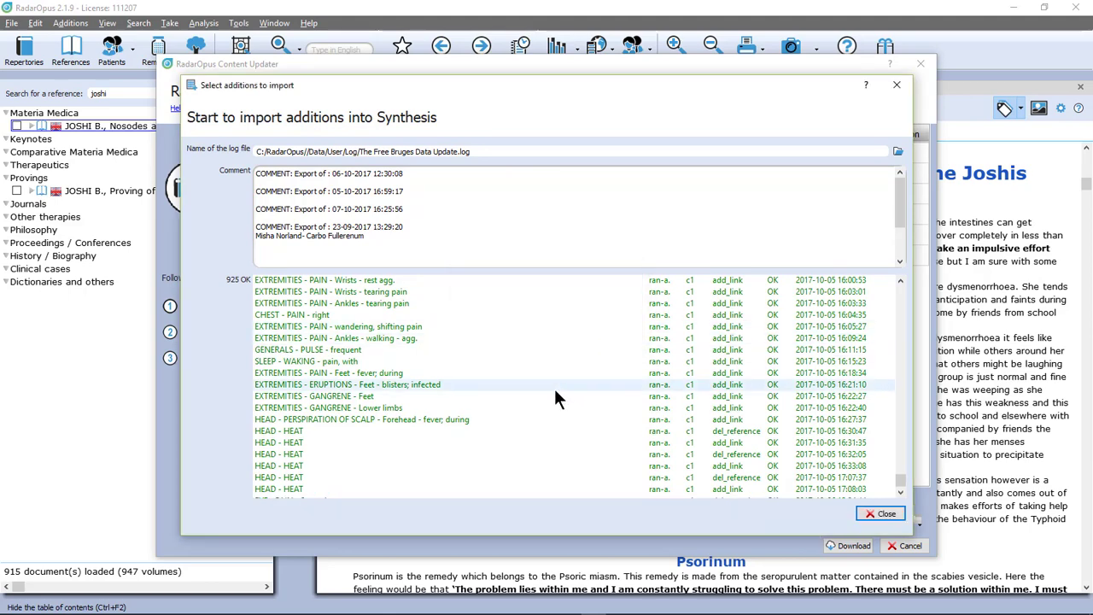
{"action": "scroll", "coordinate": [555, 397], "scroll_direction": "up", "scroll_amount": 3}
{"action": "left_click", "coordinate": [347, 306]}
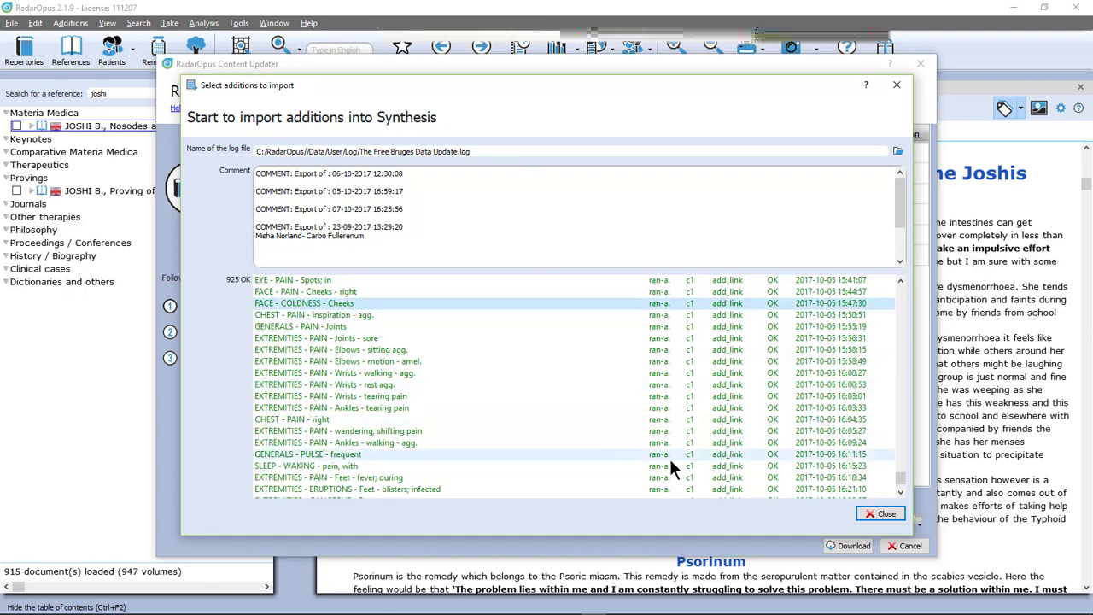
Close the additions import and the content updater, and exit RadarOpus without making a backup.
{"action": "left_click", "coordinate": [882, 513]}
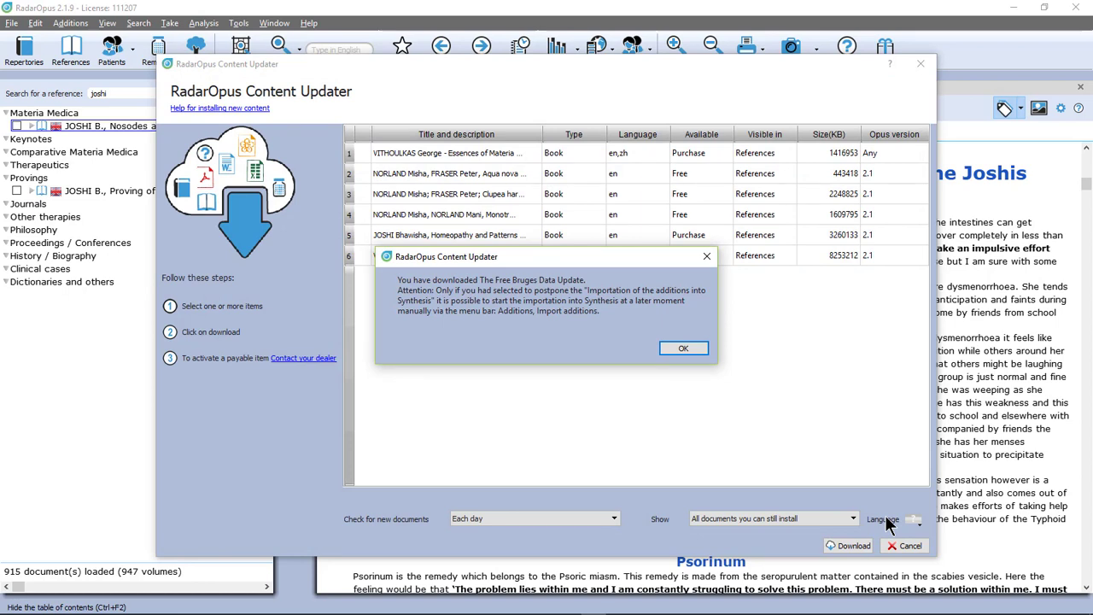
{"action": "left_click", "coordinate": [684, 350]}
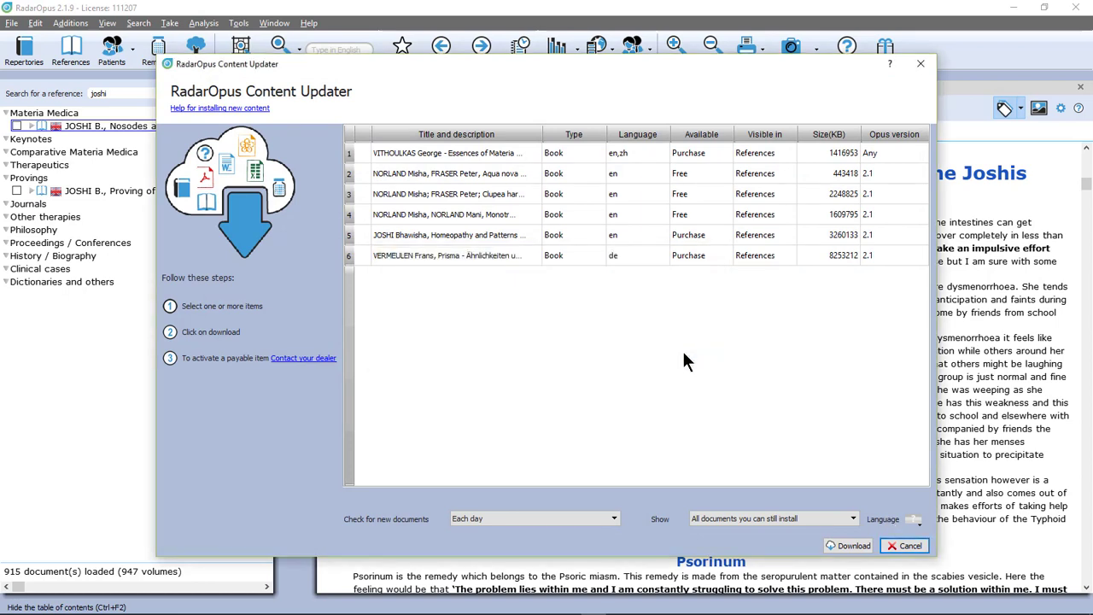
{"action": "left_click", "coordinate": [905, 546]}
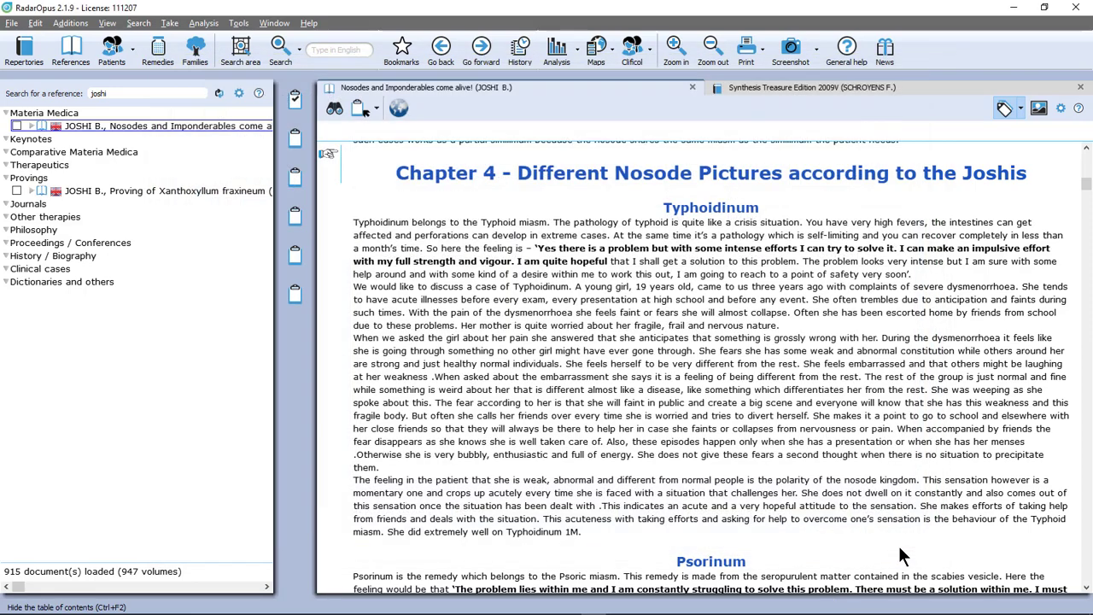
{"action": "left_click", "coordinate": [1078, 17]}
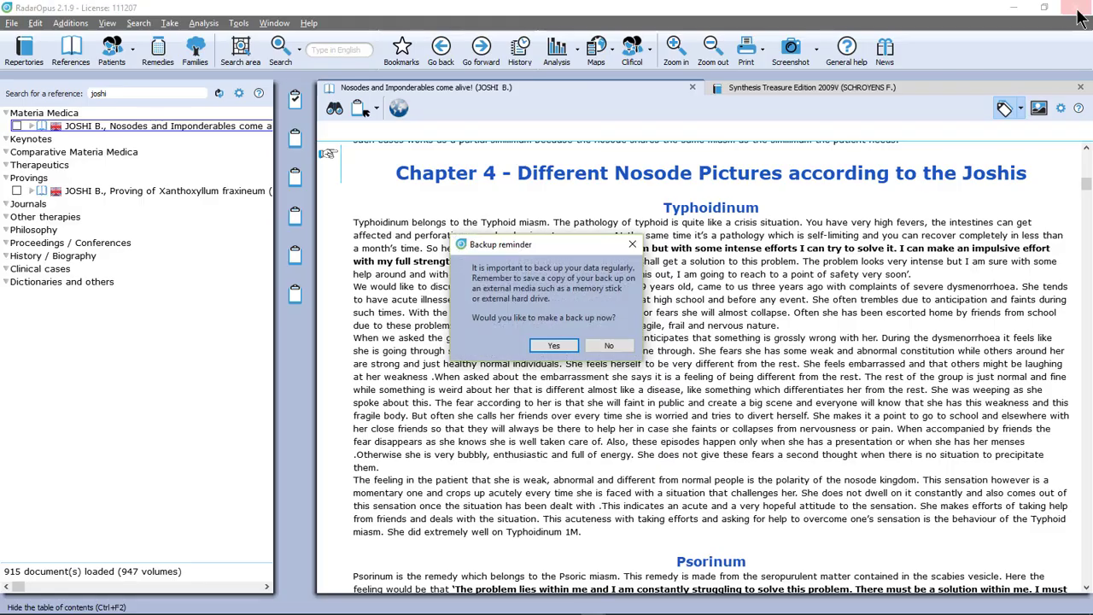
{"action": "left_click", "coordinate": [605, 347]}
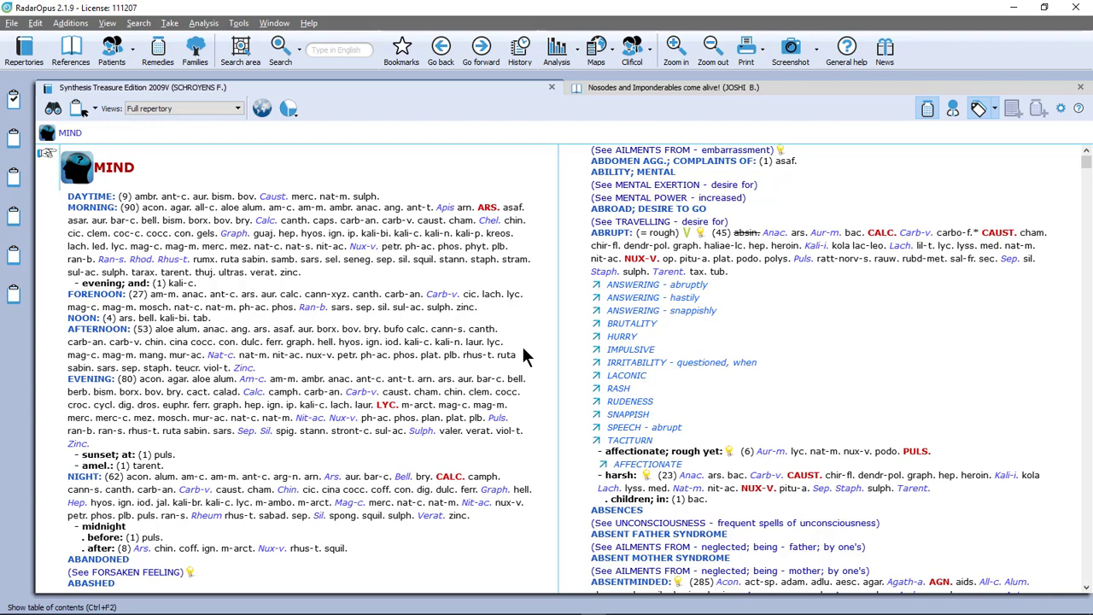
Go to the rubric FACE - COLDNESS - Cheeks in the Synthesis Treasure Edition 2009V repertory.
{"action": "type", "text": "fa"}
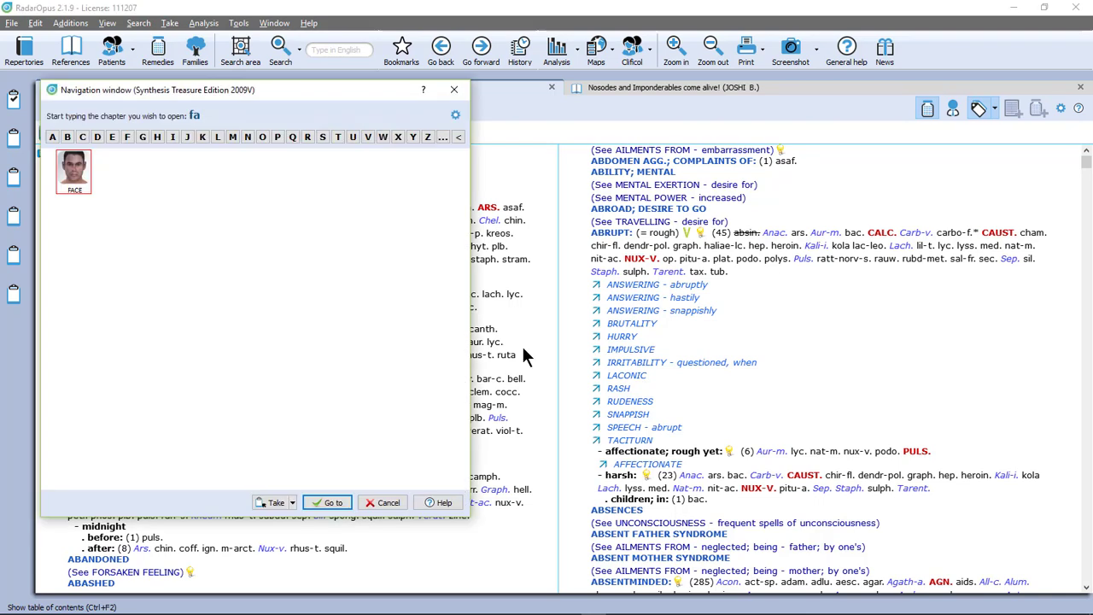
{"action": "key", "text": "Return"}
{"action": "type", "text": "coldn"}
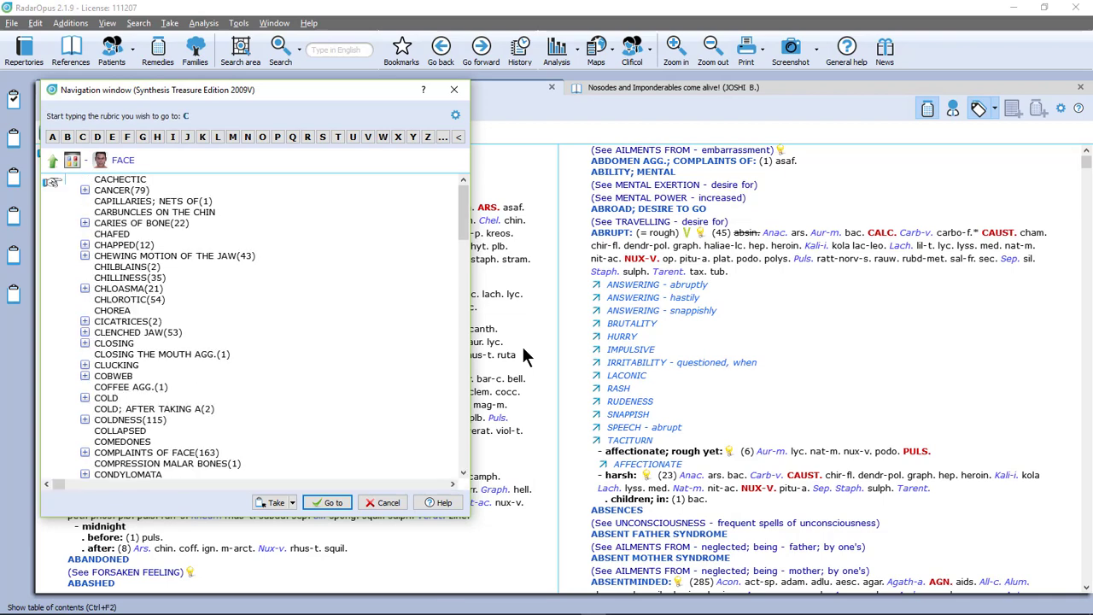
{"action": "key", "text": "Return"}
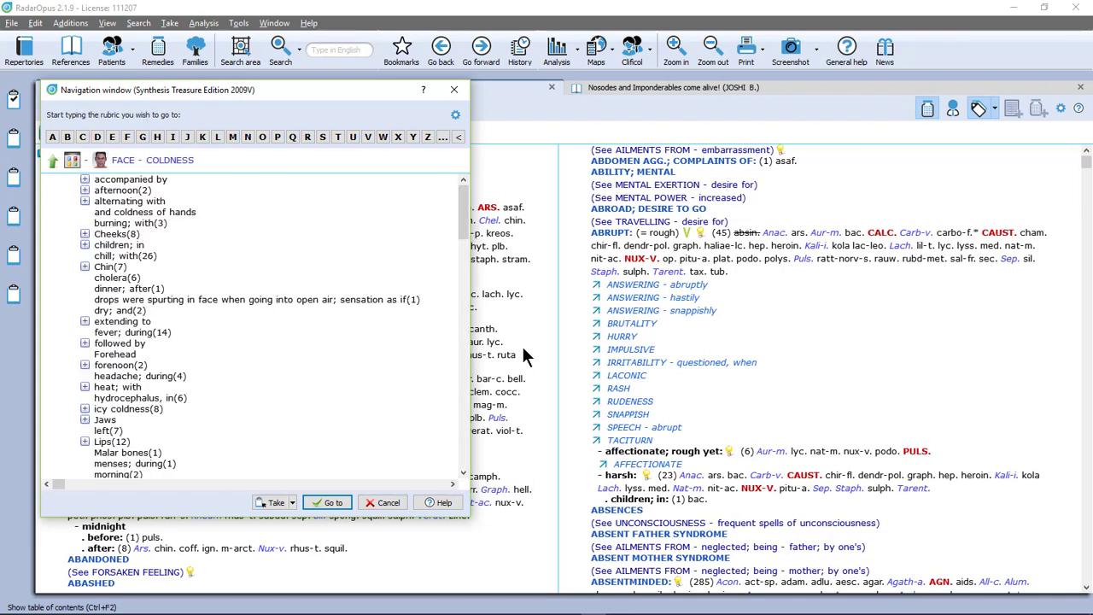
{"action": "type", "text": "che"}
{"action": "key", "text": "Return"}
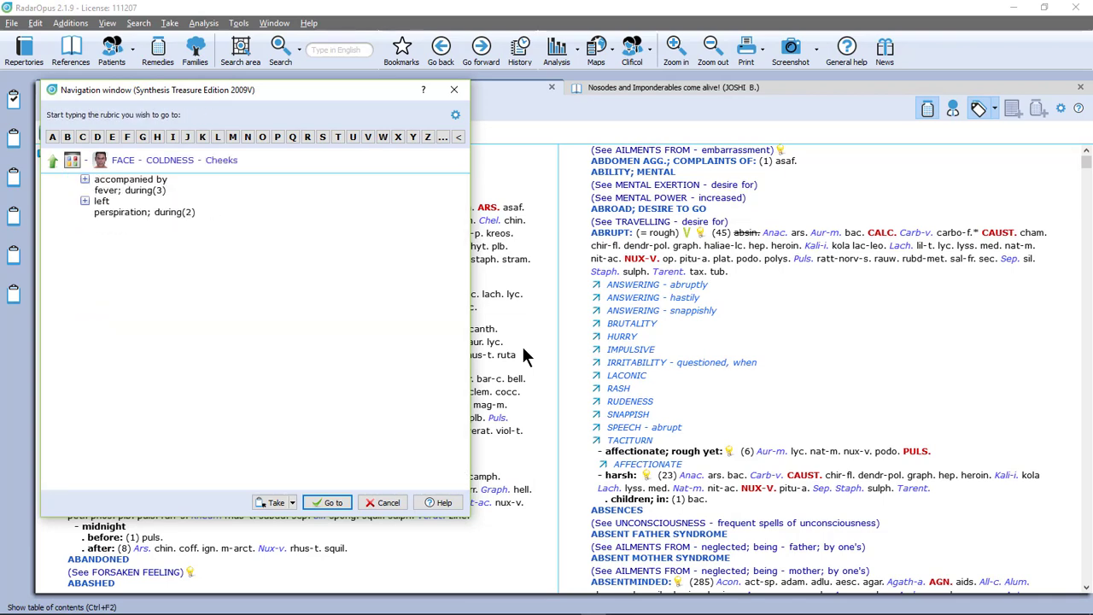
{"action": "key", "text": "Return"}
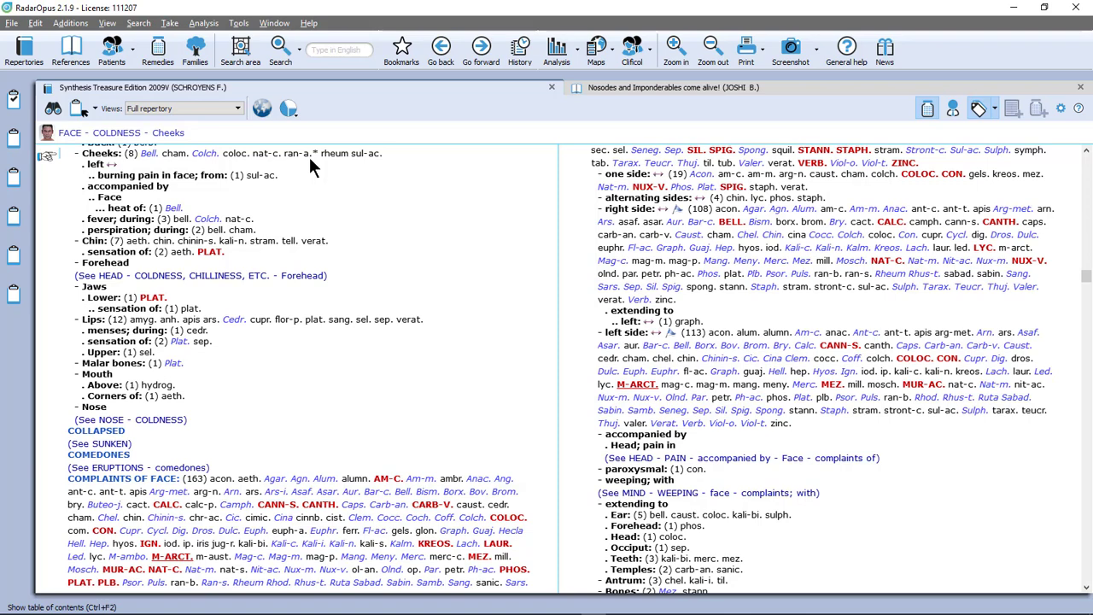
Display the author references and trace the c1 source of ran-a. under Cheeks to its original text and back to the rubric.
{"action": "key", "text": "ctrl+r"}
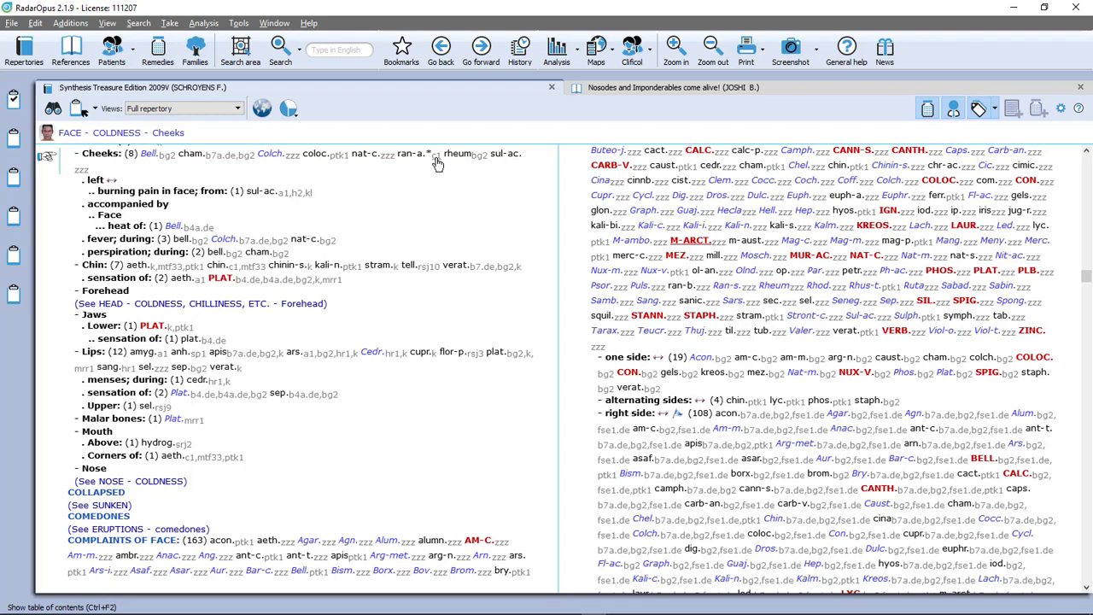
{"action": "left_click", "coordinate": [435, 159]}
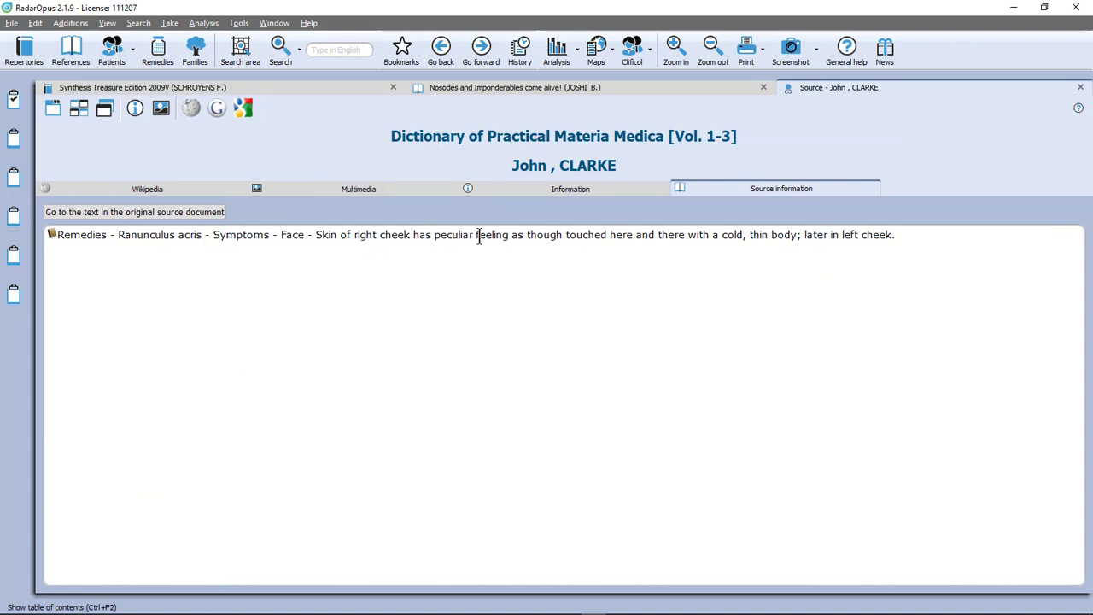
{"action": "left_click", "coordinate": [177, 213]}
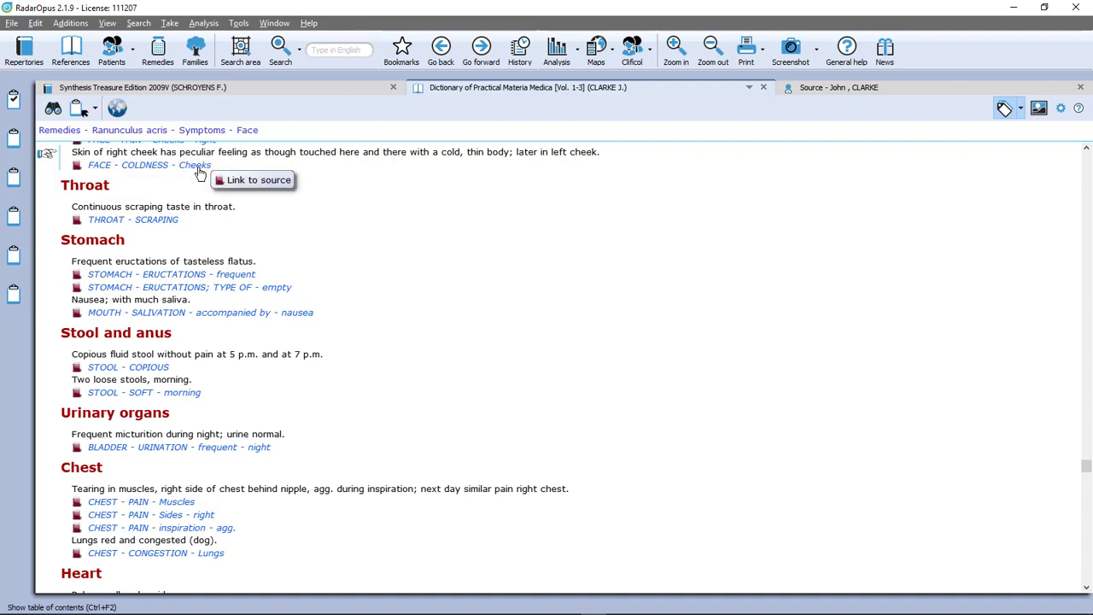
{"action": "left_click", "coordinate": [198, 166]}
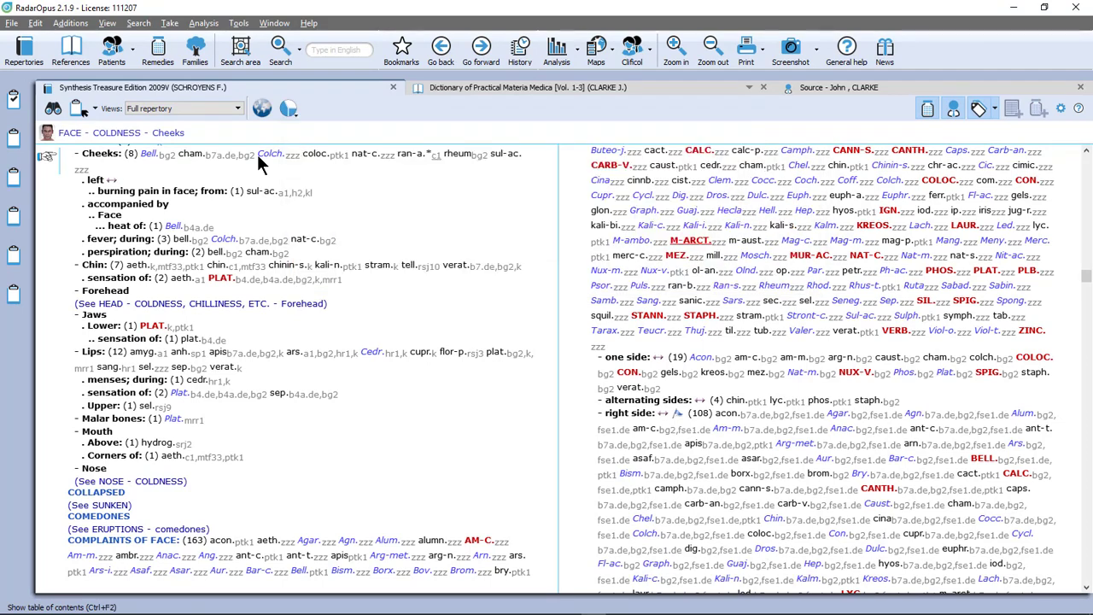
Check for new content again and select The Free Bruges Data Update among the documents already installed.
{"action": "left_click", "coordinate": [309, 24]}
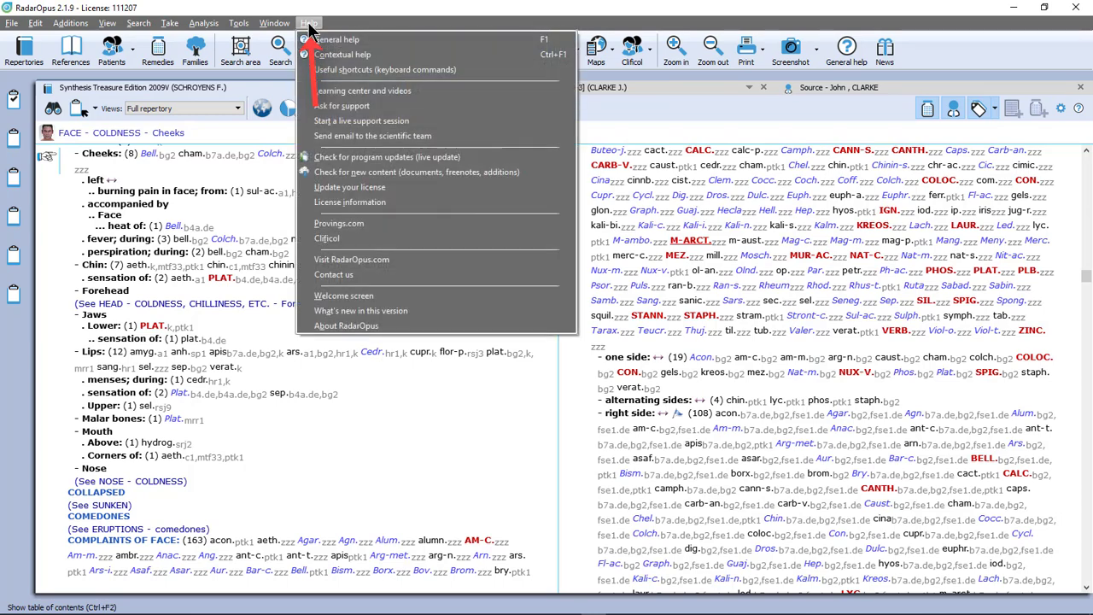
{"action": "left_click", "coordinate": [366, 174]}
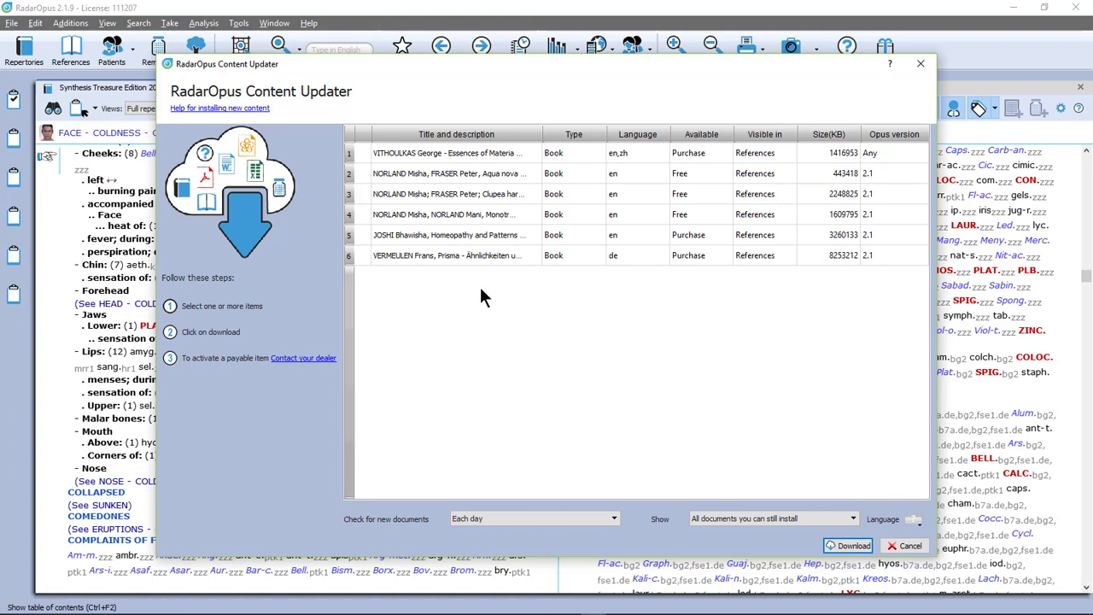
{"action": "left_click", "coordinate": [852, 520]}
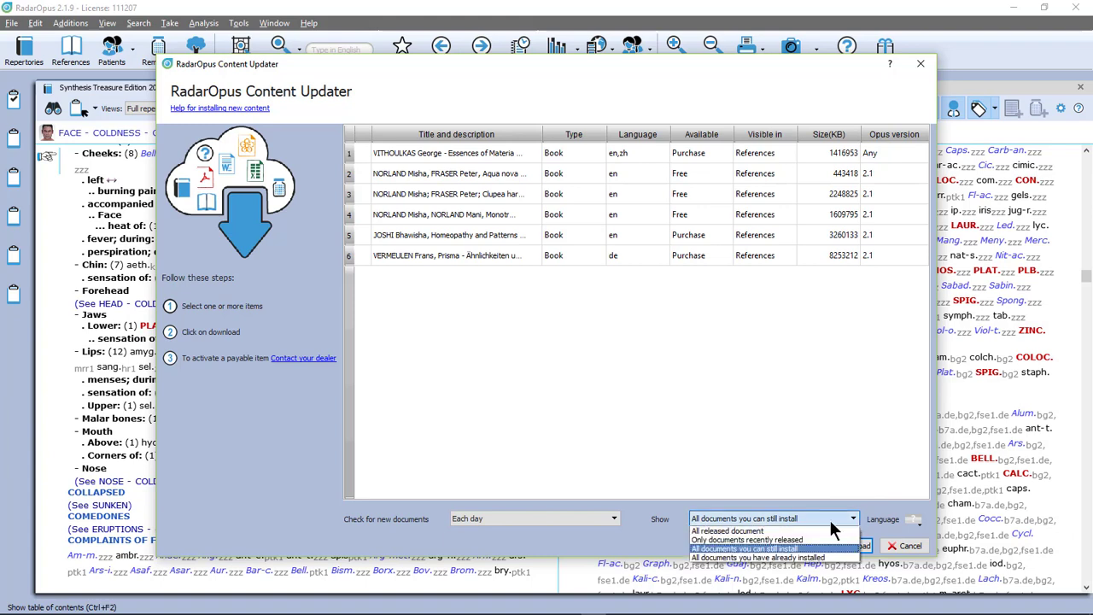
{"action": "left_click", "coordinate": [778, 556]}
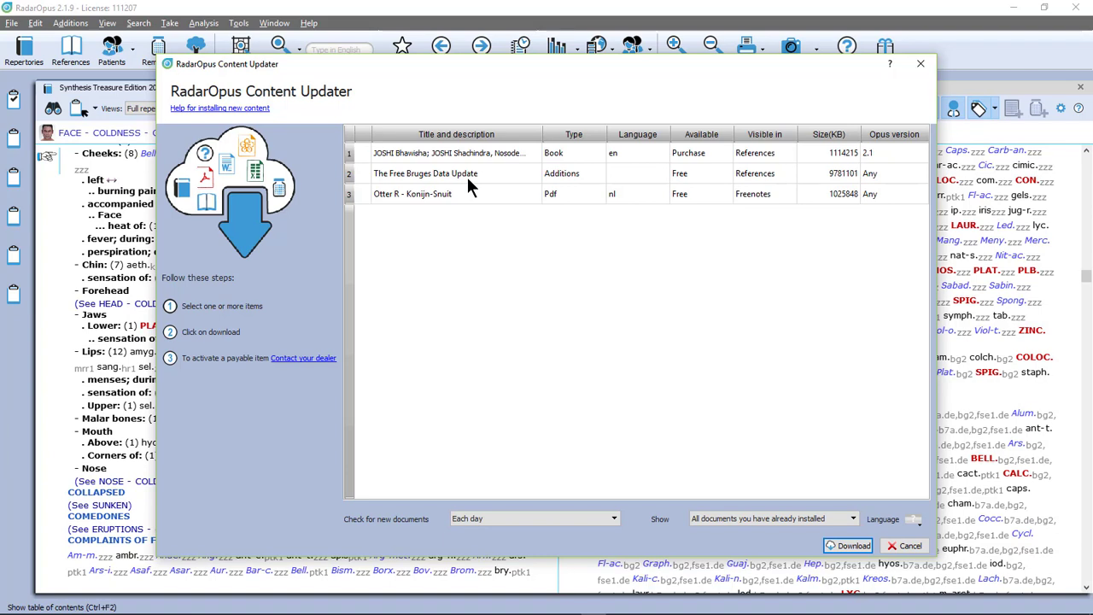
{"action": "left_click", "coordinate": [459, 179]}
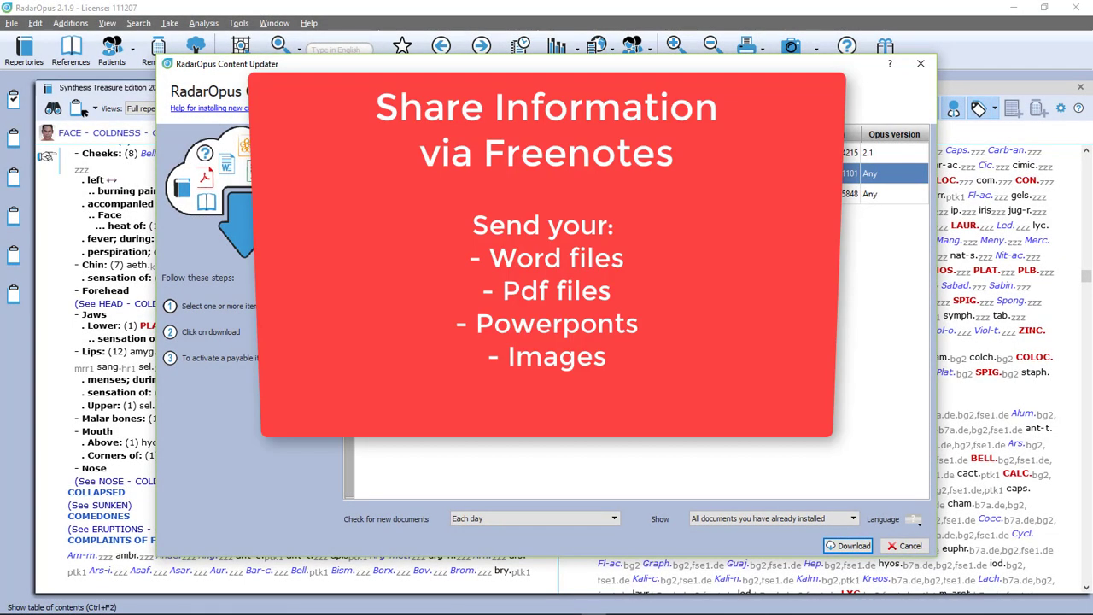
List all released documents in the content updater and read its online help on installing new content.
{"action": "left_click", "coordinate": [790, 521]}
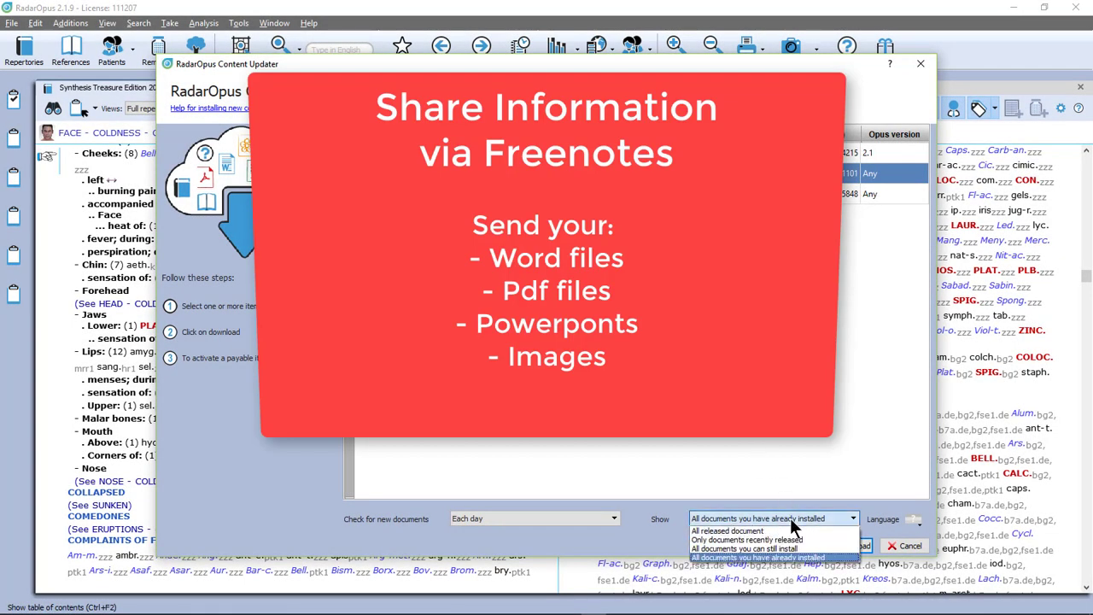
{"action": "left_click", "coordinate": [778, 528]}
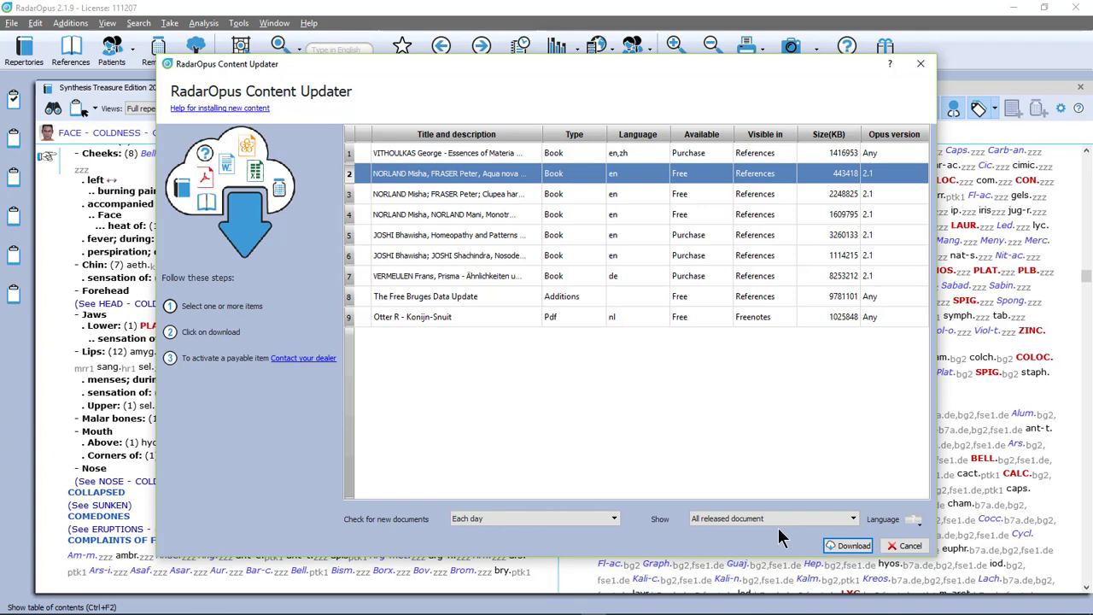
{"action": "left_click", "coordinate": [248, 109]}
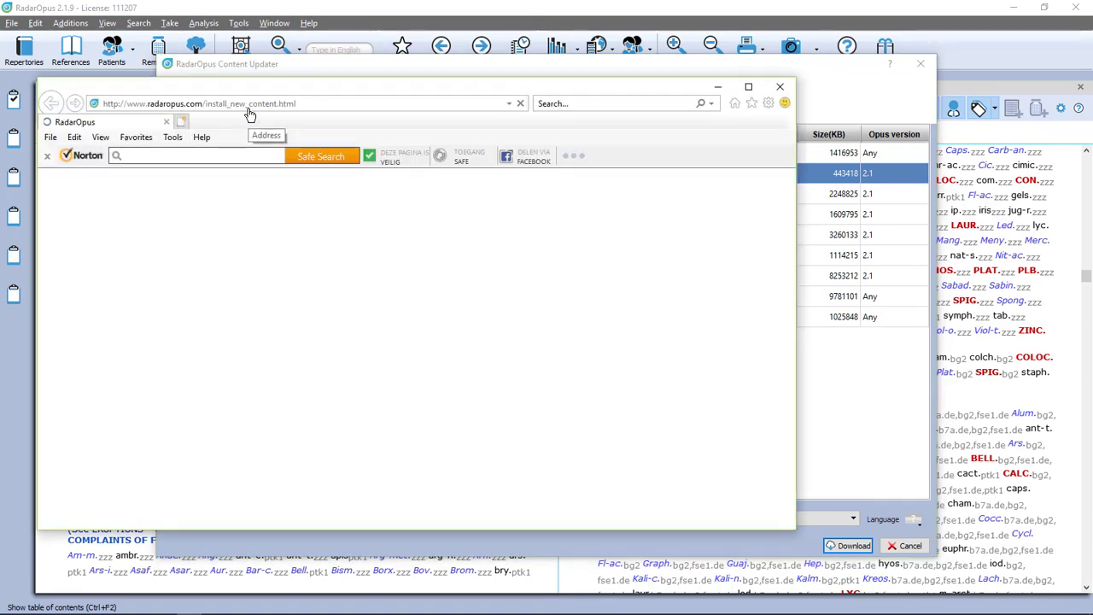
{"action": "scroll", "coordinate": [386, 309], "scroll_direction": "down", "scroll_amount": 8}
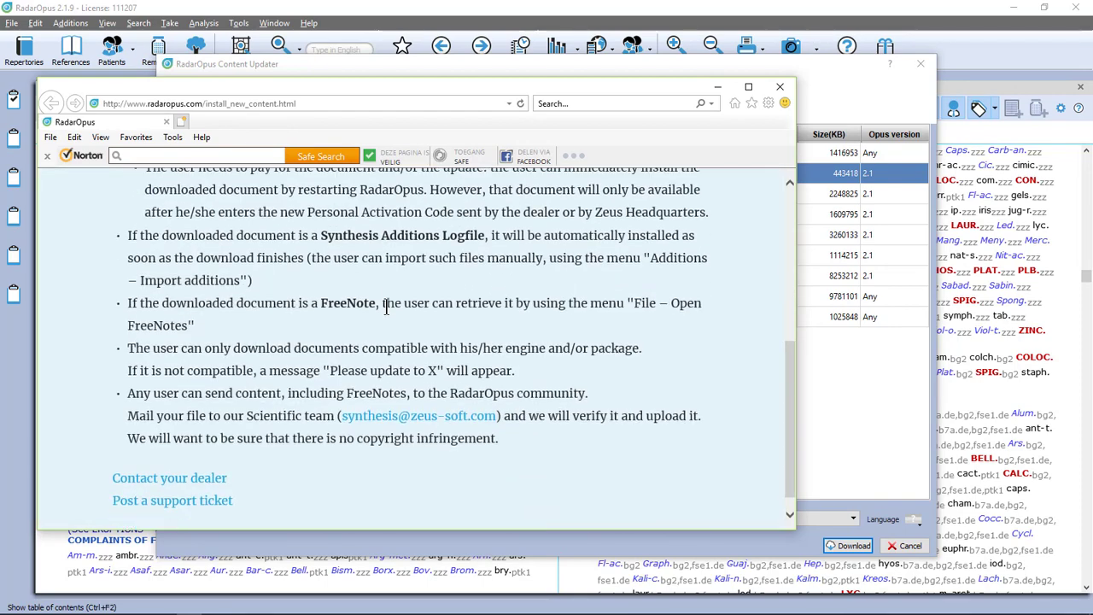